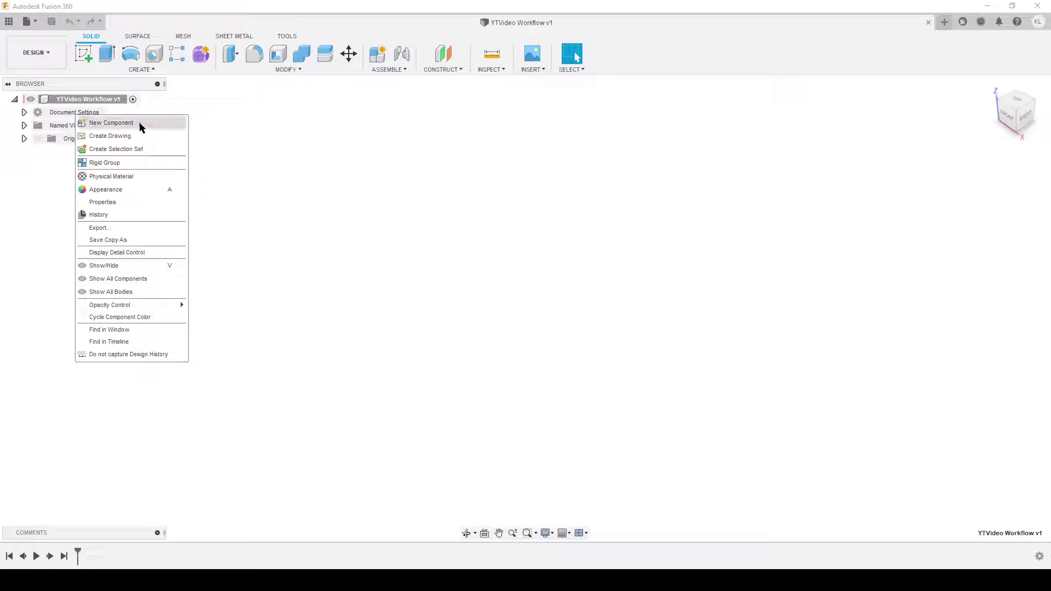
Create a new internal component named Rings under the root component and expand its contents.
left_click(109, 122)
double_click(910, 212)
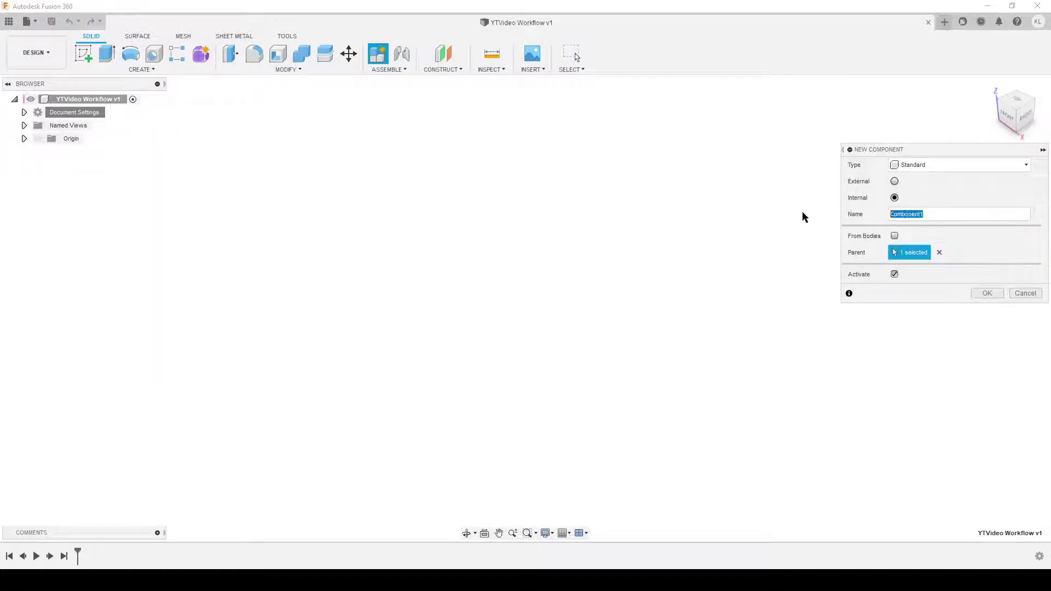
type("P")
key("Return")
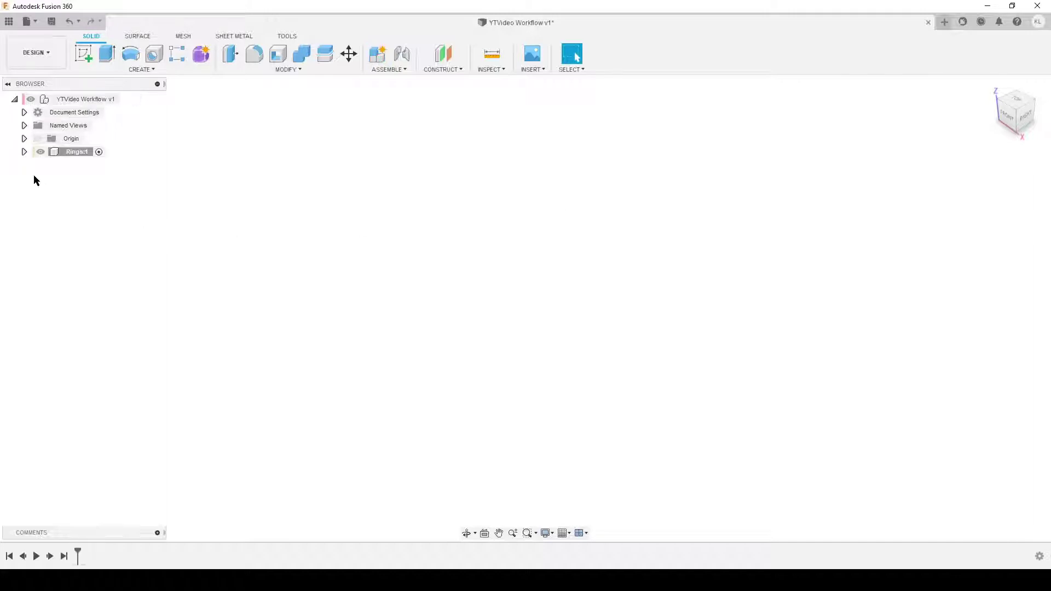
left_click(23, 153)
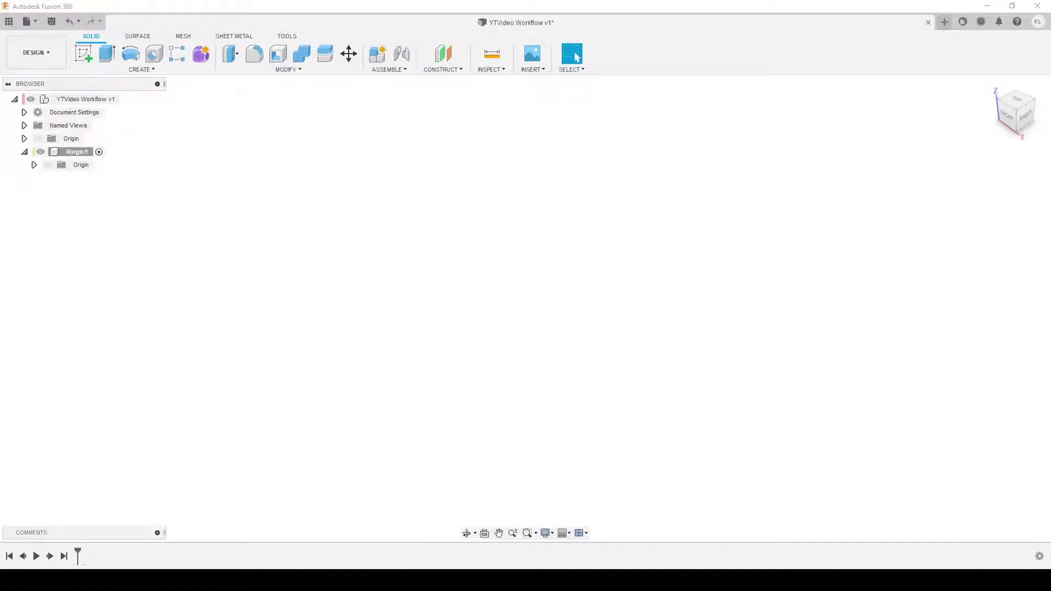
Examine the coil ring's dimensions in the challenge drawing in the Photos app, and start a Fusion 360 sketch on the horizontal origin plane.
left_click(405, 526)
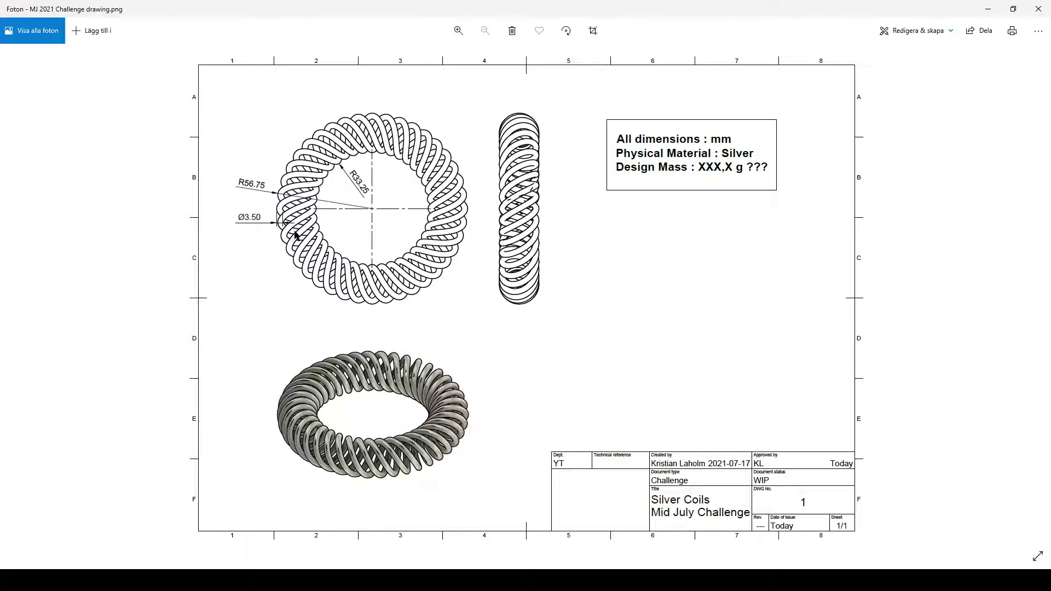
scroll(357, 212, "up", 5)
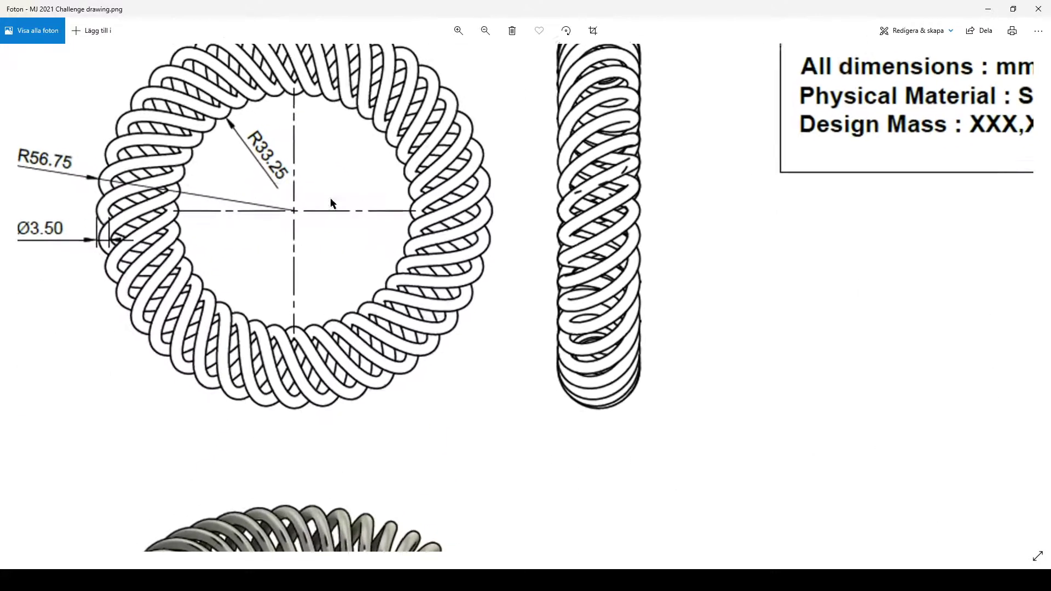
scroll(464, 283, "down", 2)
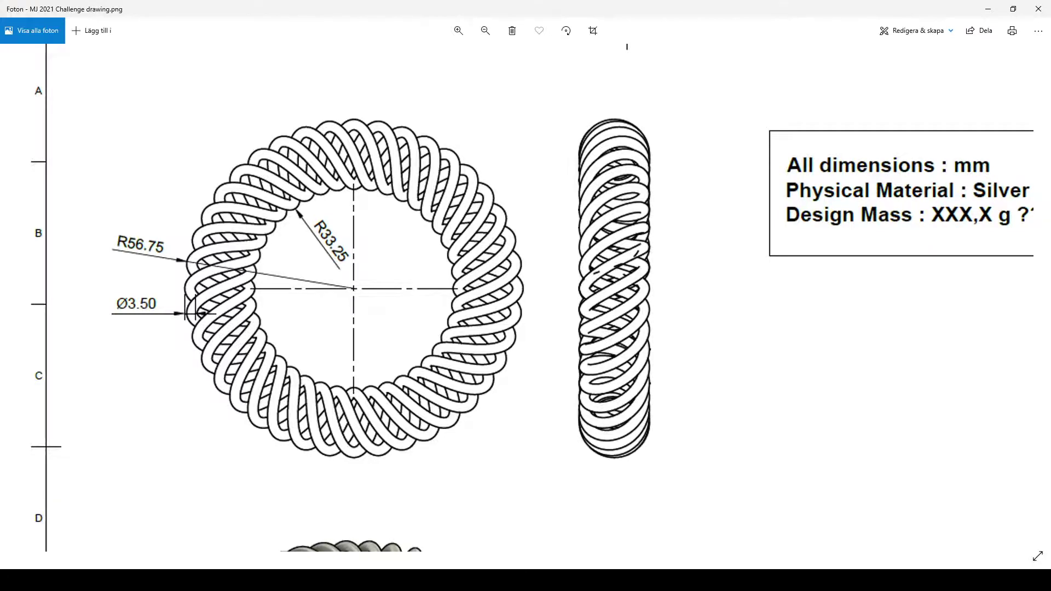
key("alt+Tab")
left_click(83, 54)
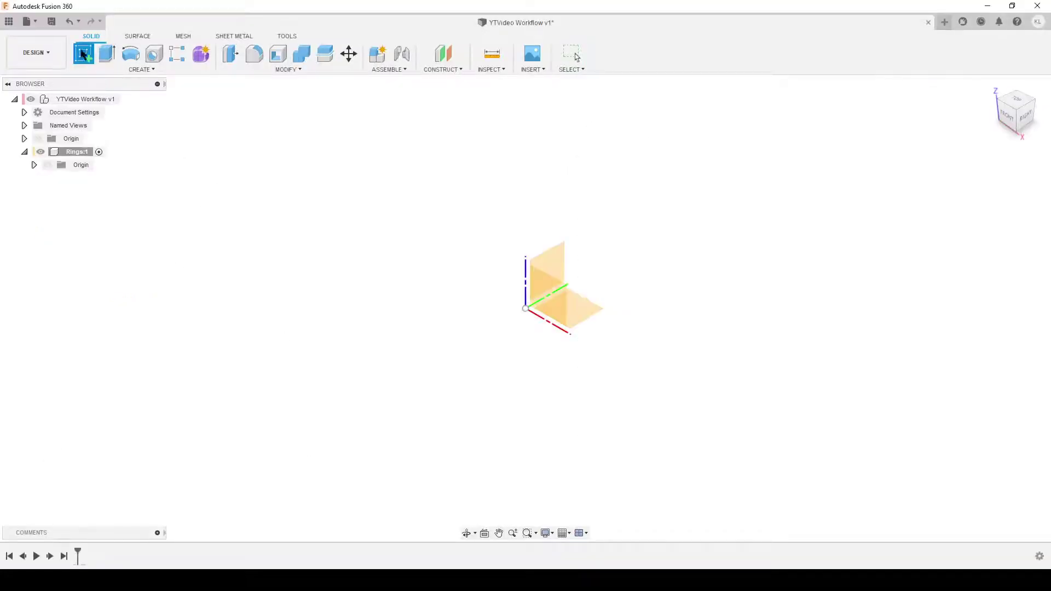
left_click(579, 304)
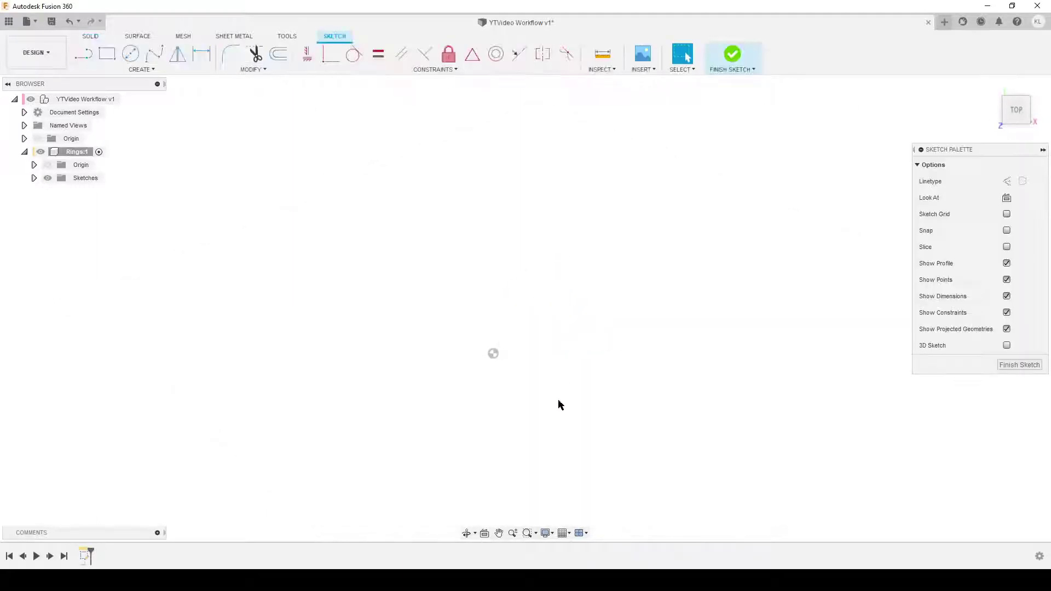
Draw two concentric construction circles centred on the origin, with radii of about 40 mm and 60 mm.
key("c")
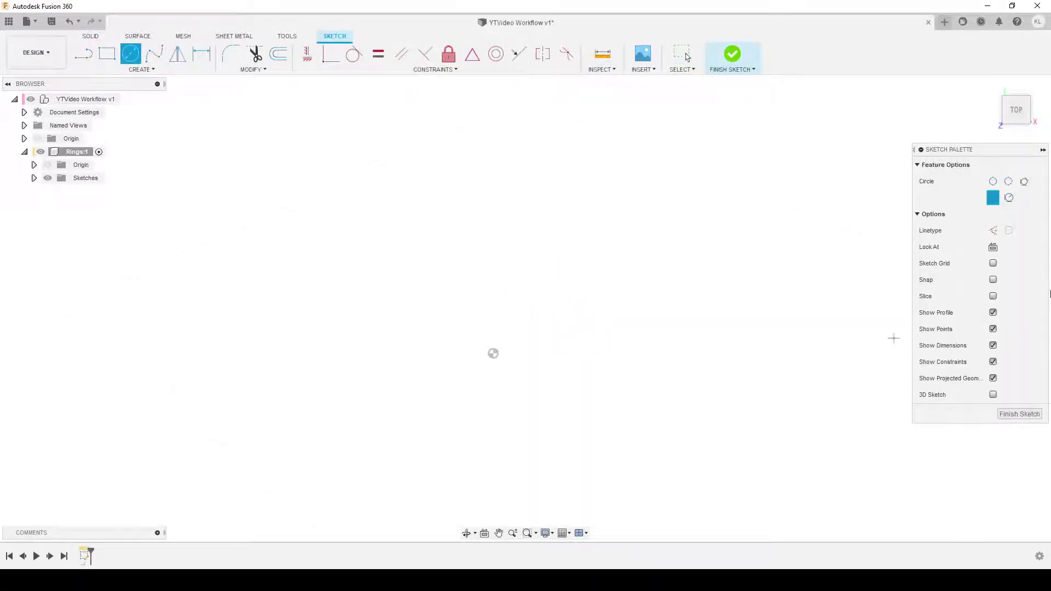
left_click(993, 231)
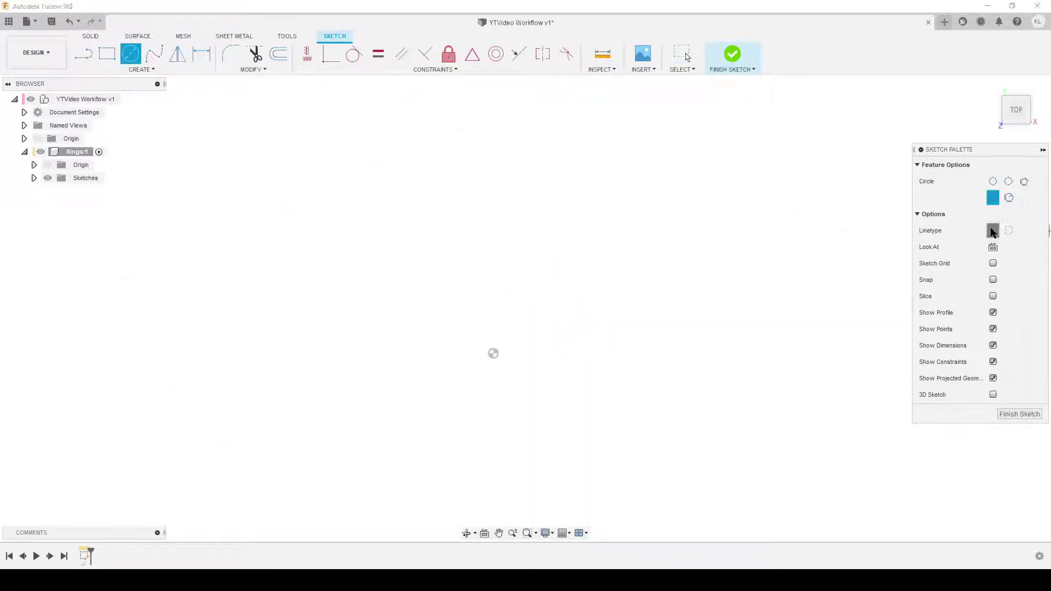
left_click(493, 353)
left_click(409, 281)
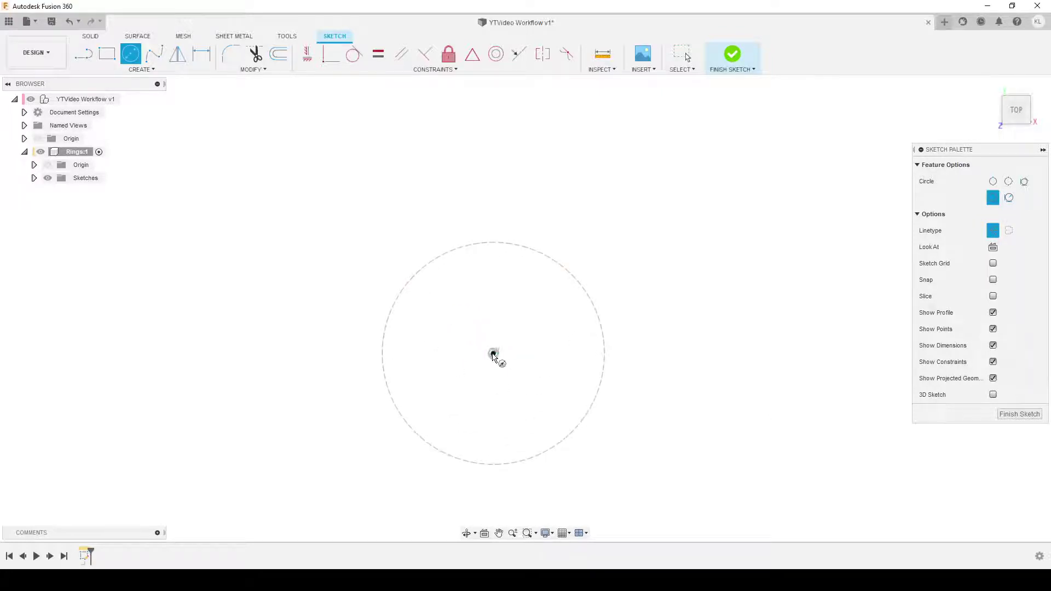
left_click(493, 353)
left_click(367, 258)
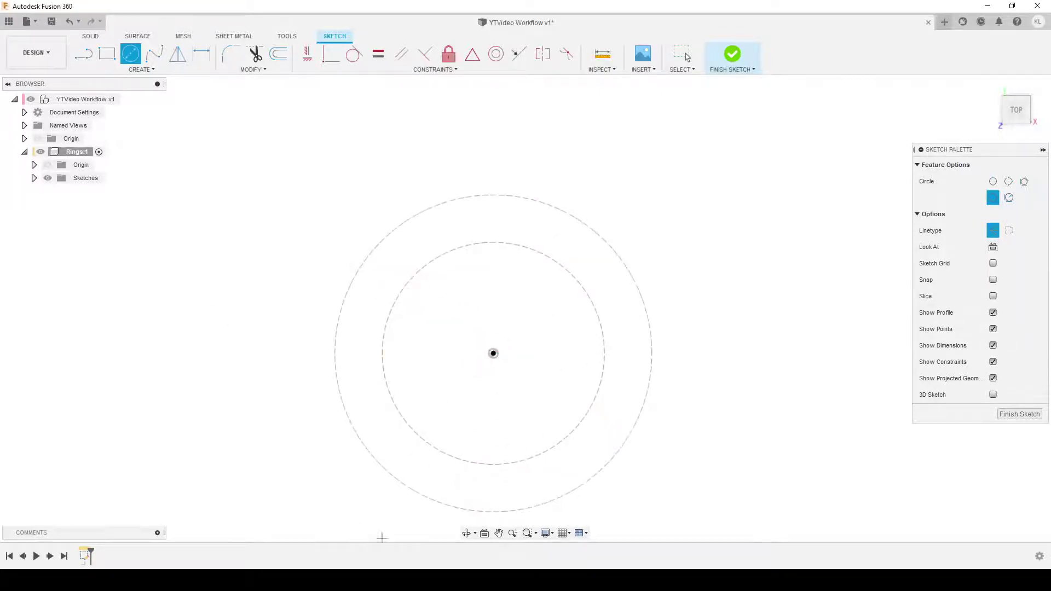
Check the outer radius in the challenge drawing and dimension the outer construction circle with a radius of 56.75 mm.
mouse_move(443, 536)
left_click(551, 477)
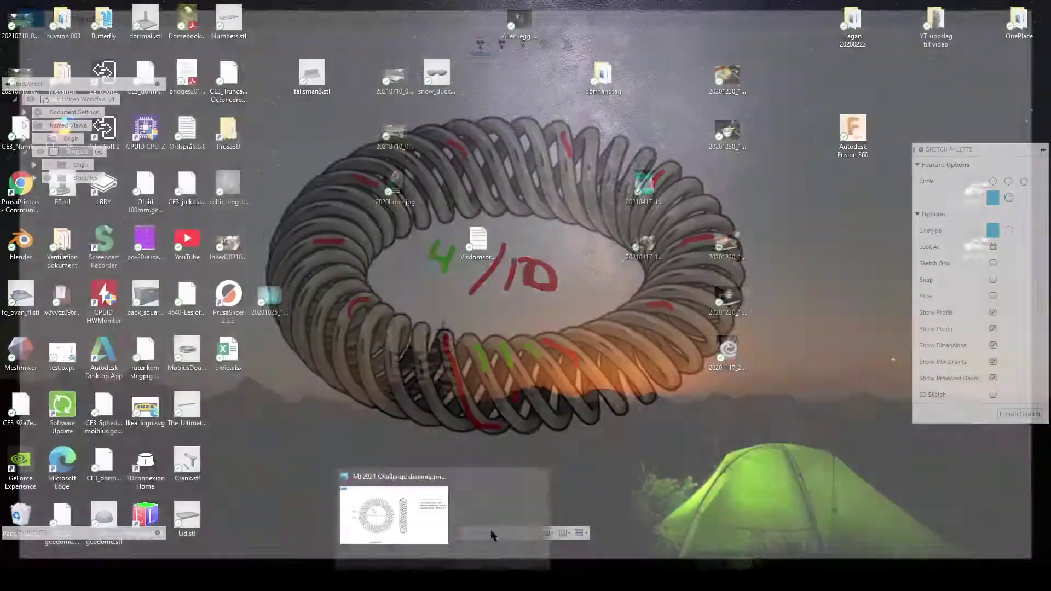
left_click(460, 523)
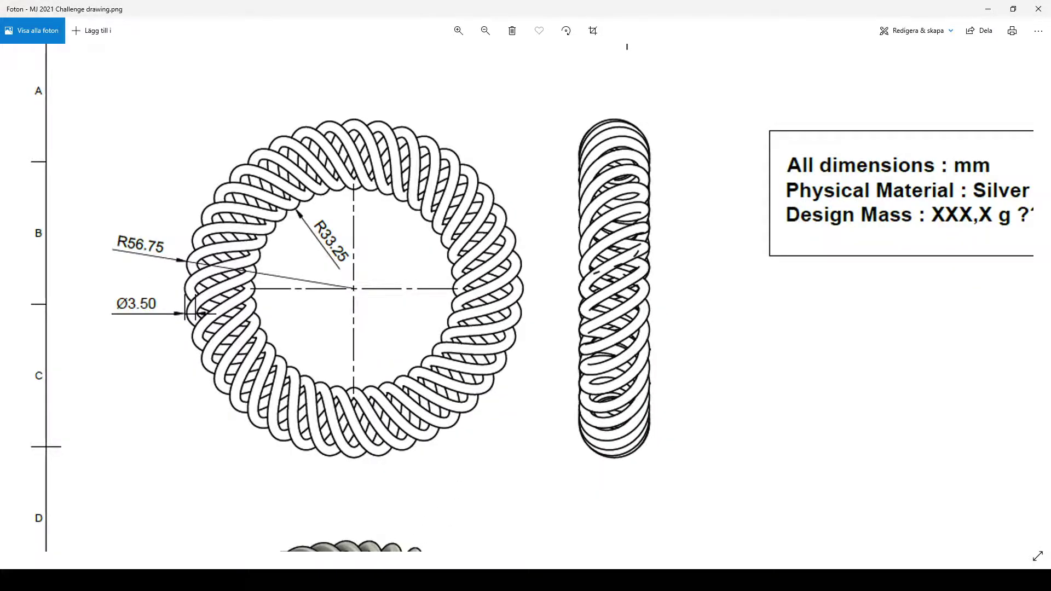
key("alt+Tab")
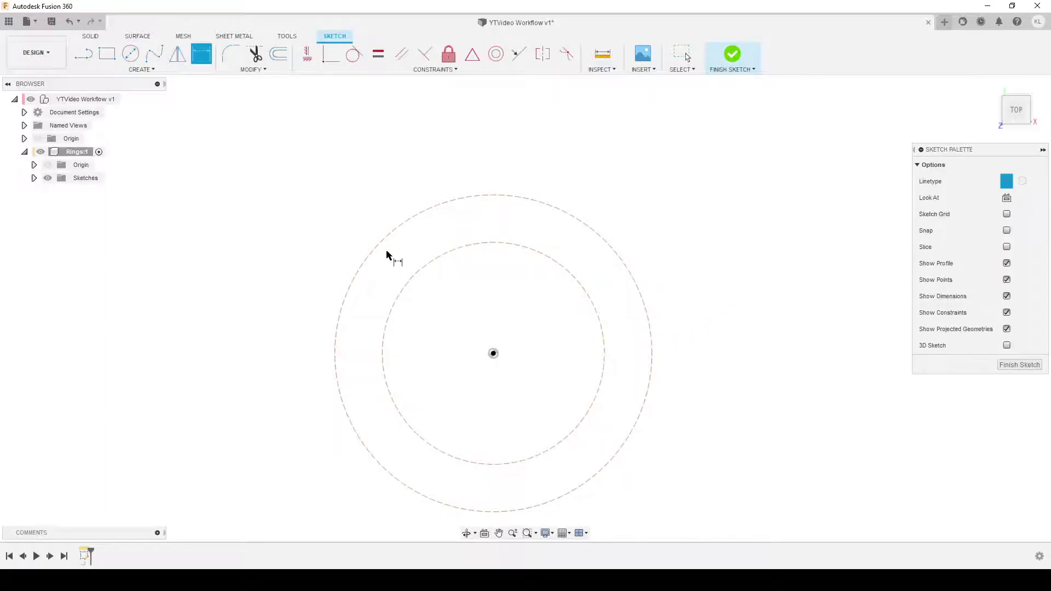
left_click(375, 247)
right_click(337, 216)
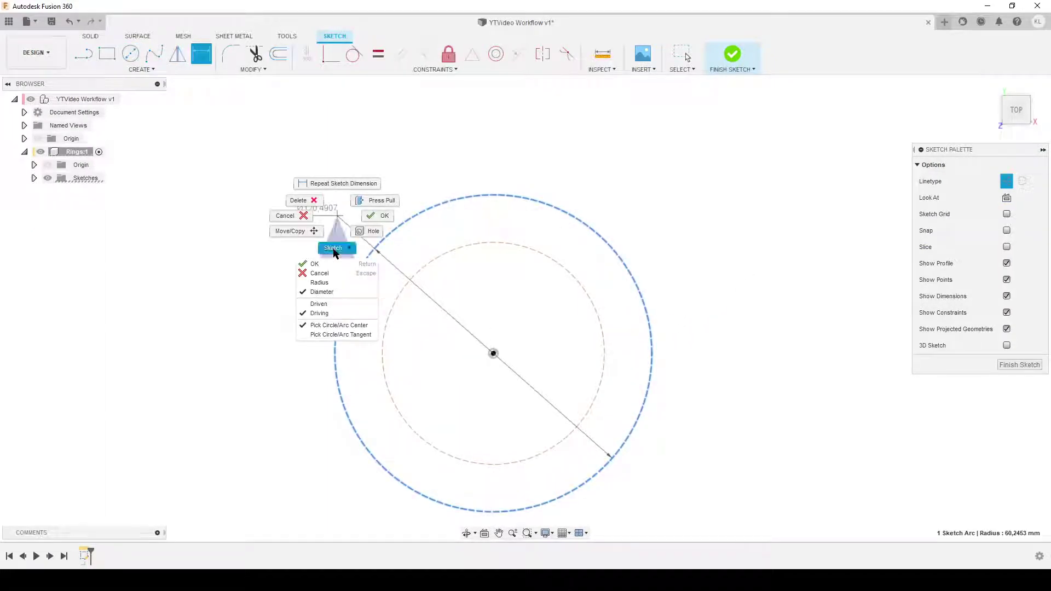
left_click(319, 282)
left_click(293, 224)
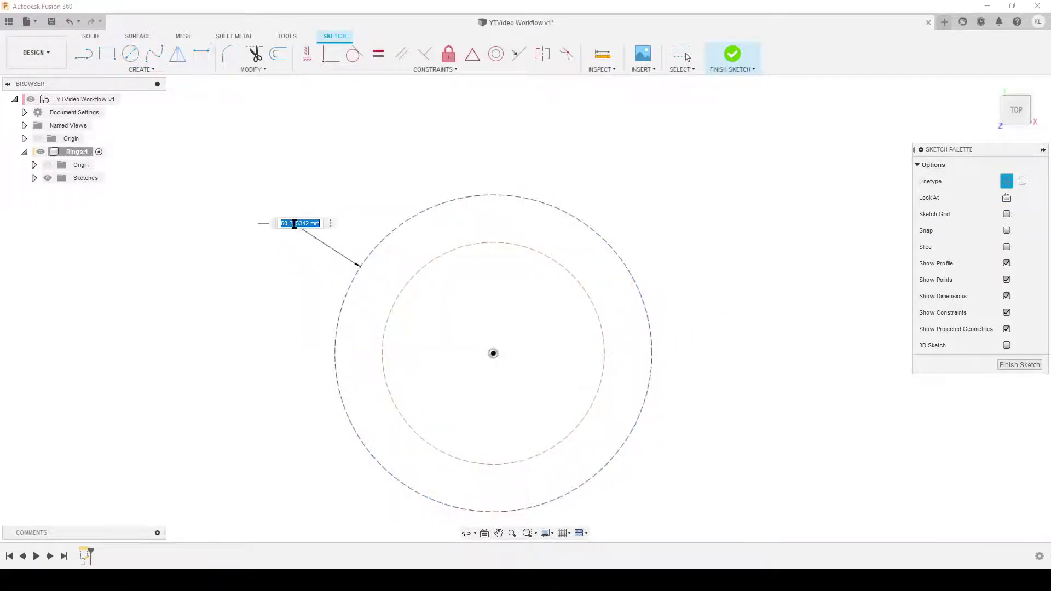
type("56,75")
key("Return")
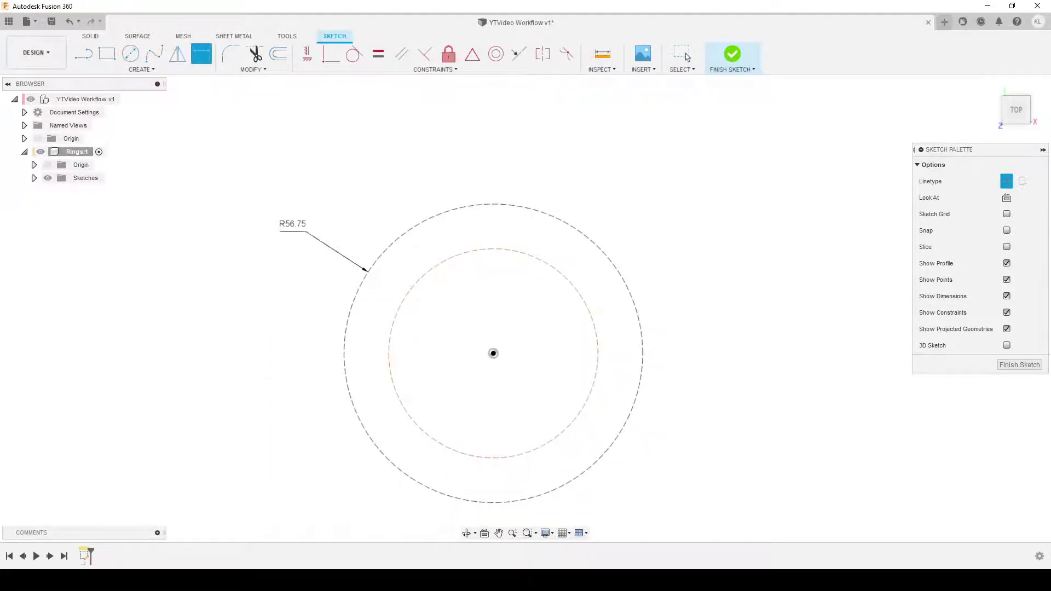
Check the inner radius in the challenge drawing and dimension the inner construction circle with a radius of 33.25 mm.
key("alt+Tab")
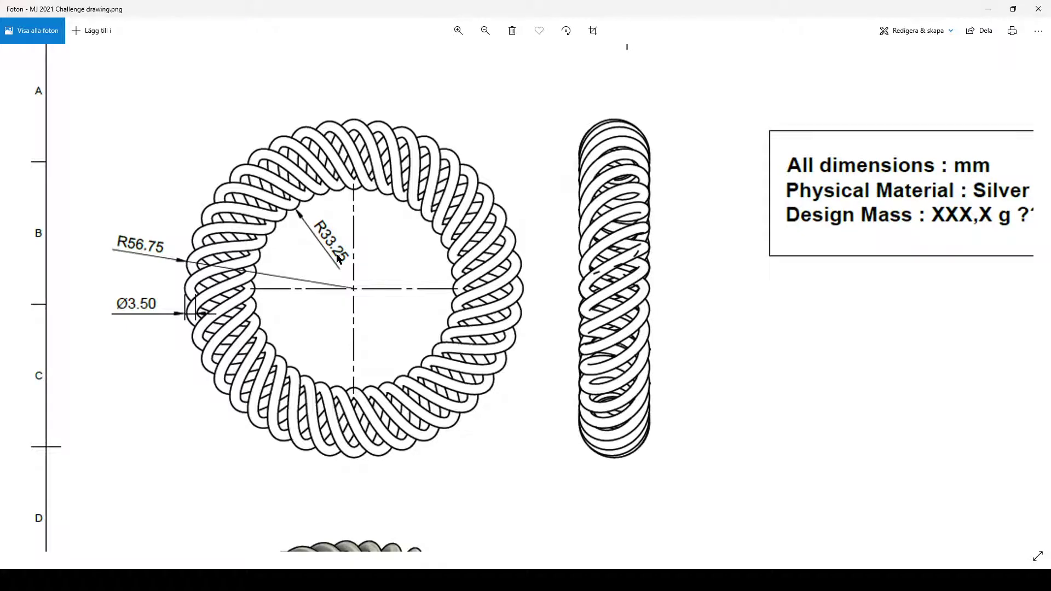
key("alt+Tab")
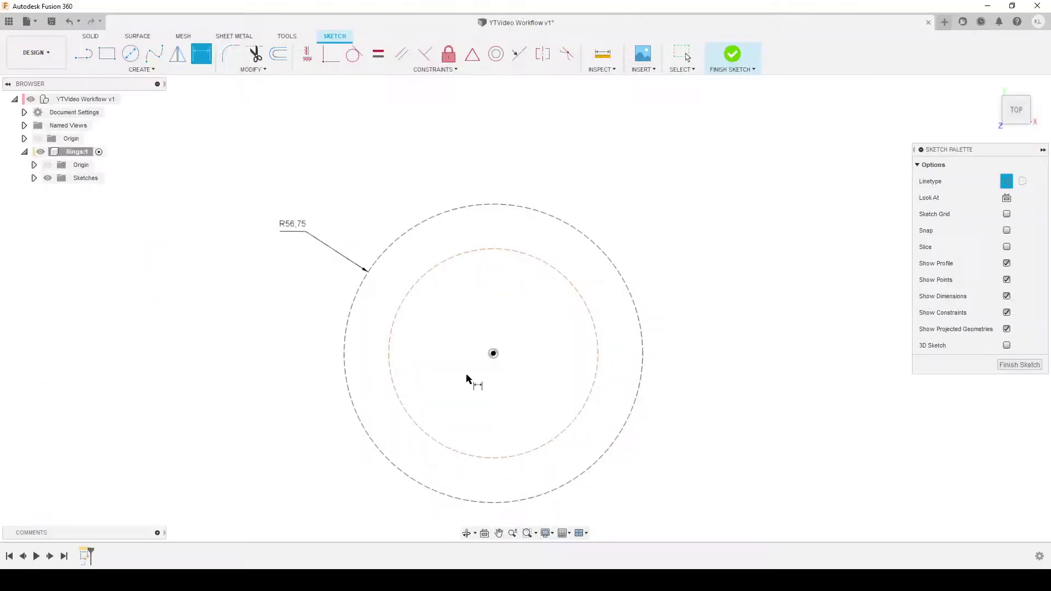
left_click(427, 273)
right_click(455, 296)
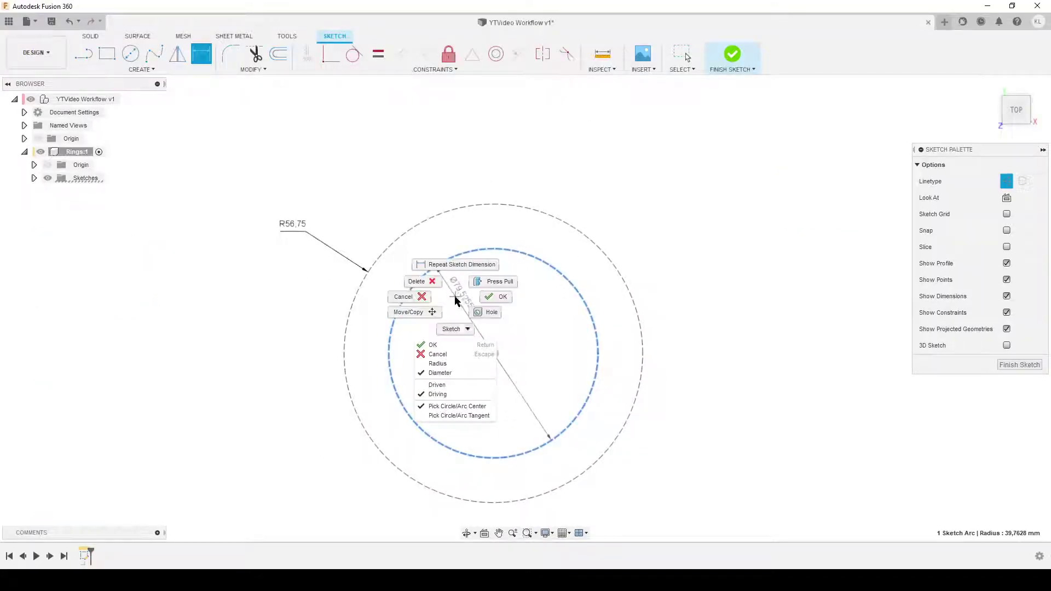
left_click(444, 363)
left_click(453, 305)
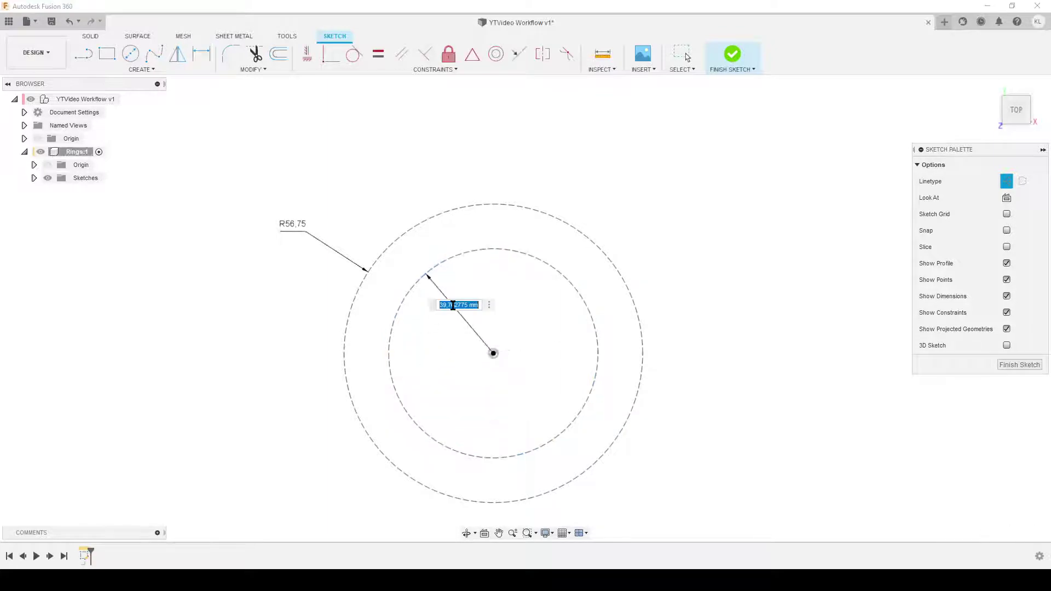
type("33,25")
key("Return")
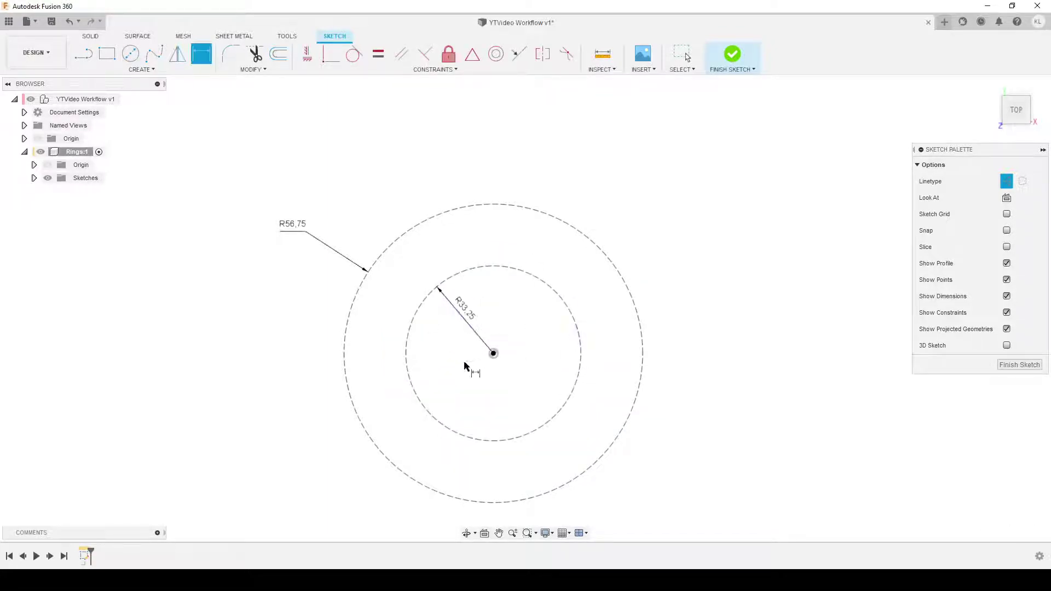
Reposition the radius dimension labels of the inner and outer construction circles.
scroll(464, 366, "up", 3)
scroll(459, 321, "down", 1)
key("Escape")
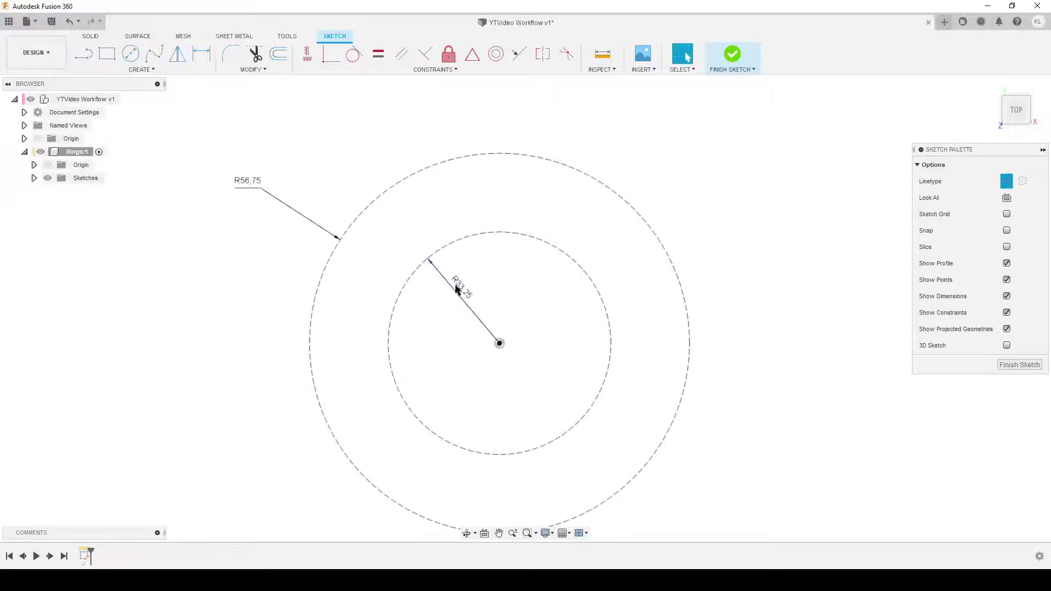
left_click_drag(456, 288, 432, 286)
left_click_drag(252, 182, 259, 184)
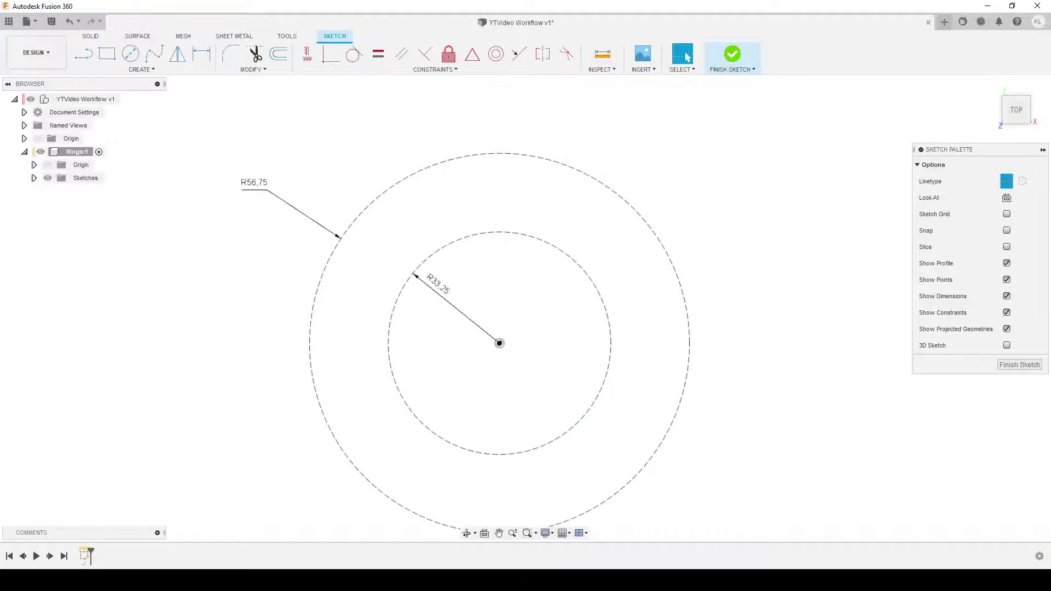
Draw a small construction circle 3.5 mm in diameter between the two circles, near the outer circle's left edge.
left_click(437, 580)
key("c")
left_click(329, 337)
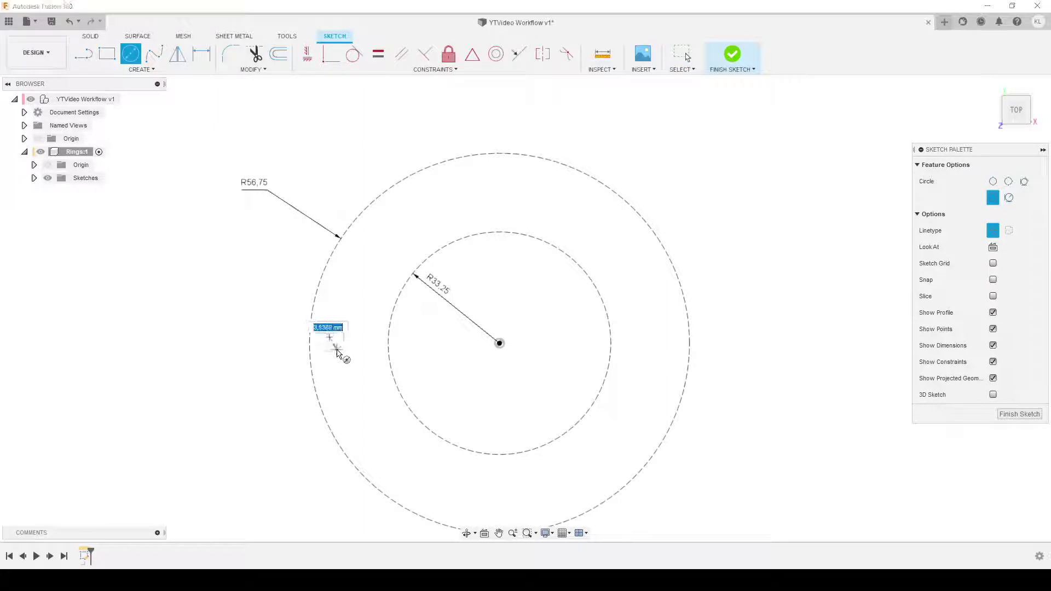
type("3.5")
key("Return")
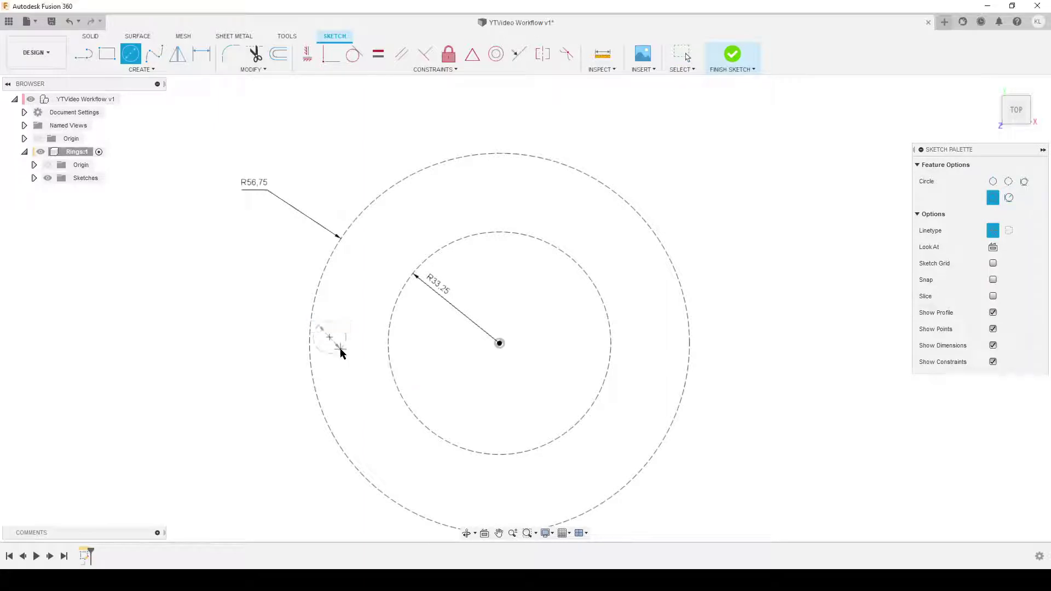
Move the small circle's diameter dimension label outside the outer construction circle, to its left.
key("Escape")
scroll(340, 375, "up", 3)
mouse_move(336, 327)
left_mouse_down()
mouse_move(237, 319)
mouse_move(365, 362)
left_mouse_up()
key("d")
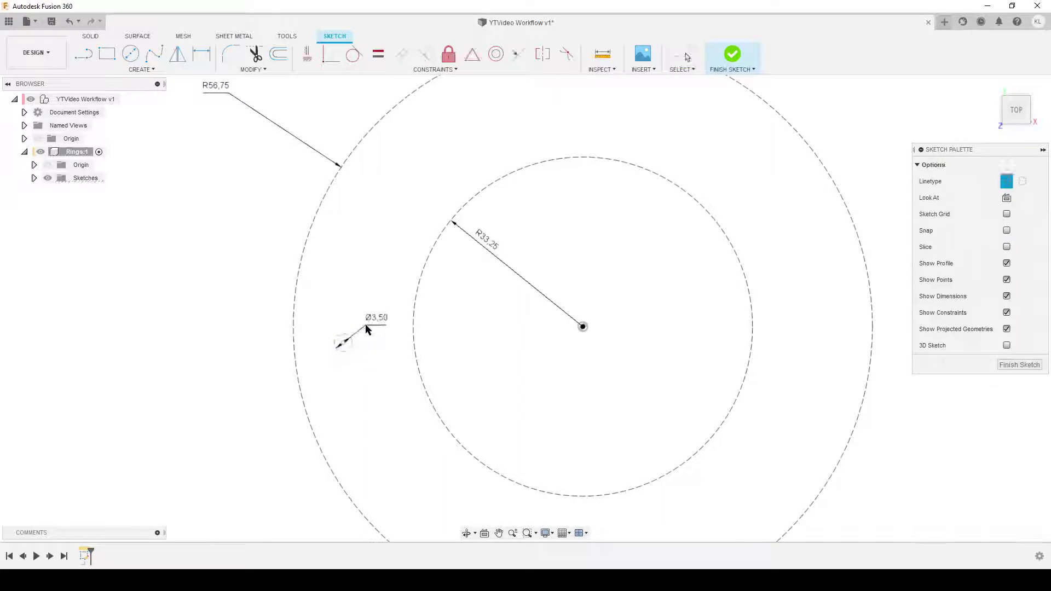
left_click(189, 316)
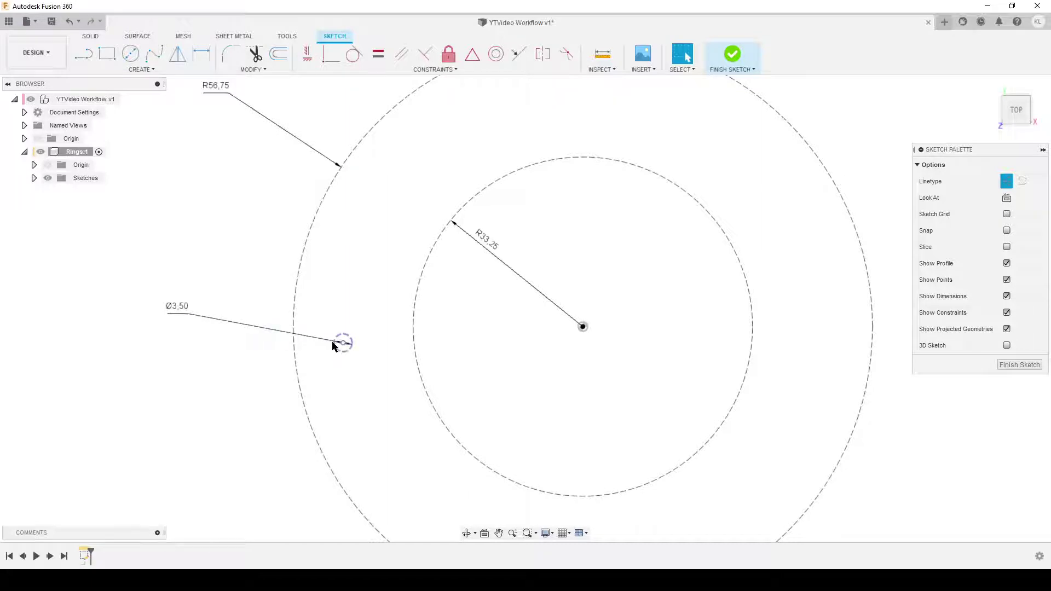
Make the small circle tangent to the outer construction circle and test how it moves along it.
left_click(354, 55)
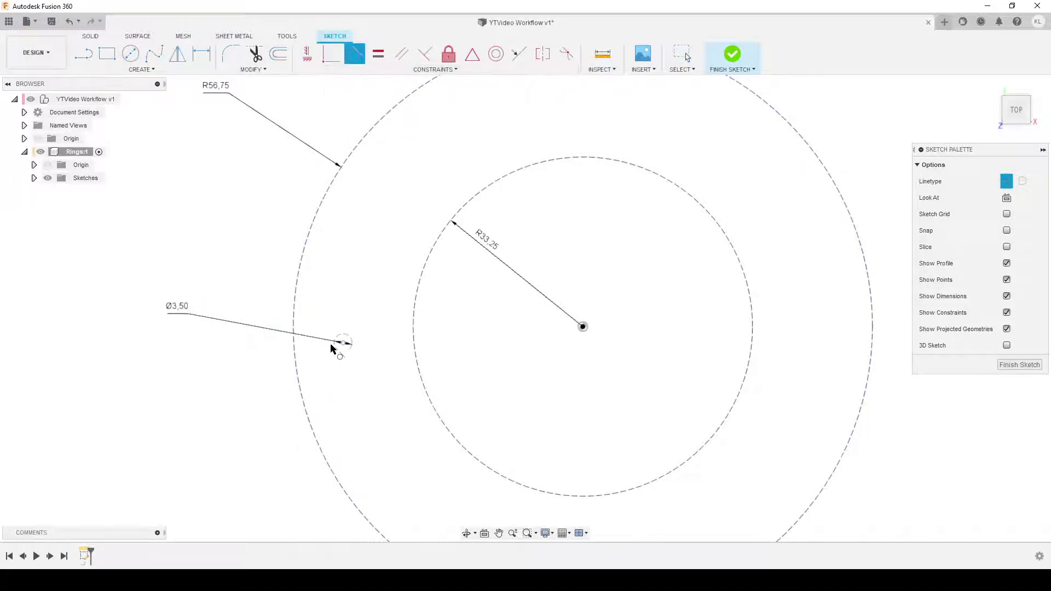
left_click(335, 344)
left_click(294, 305)
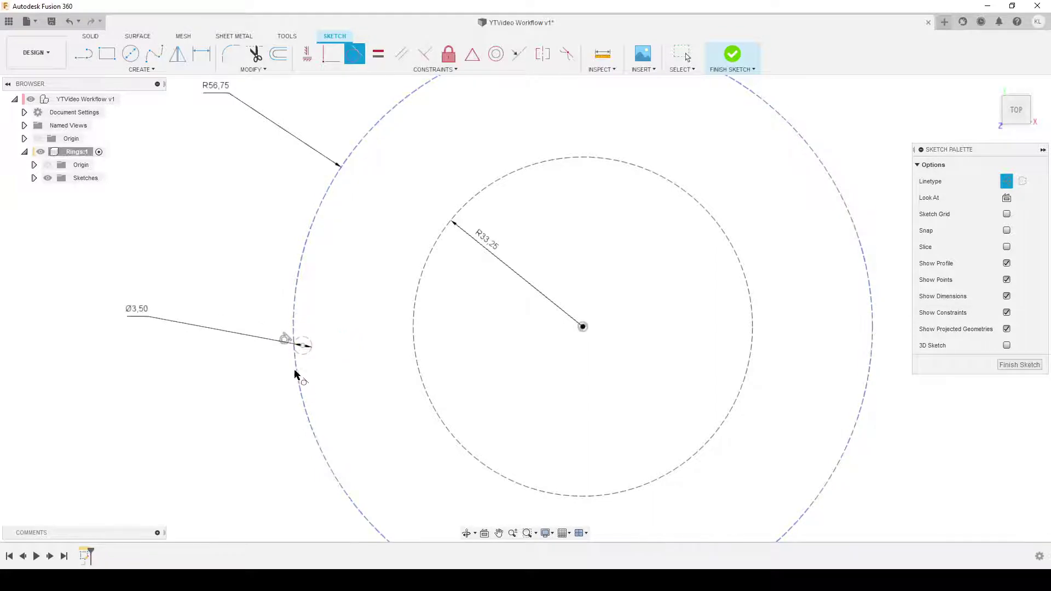
key("Escape")
mouse_move(305, 351)
left_mouse_down()
mouse_move(321, 248)
mouse_move(304, 335)
mouse_move(323, 341)
left_mouse_up()
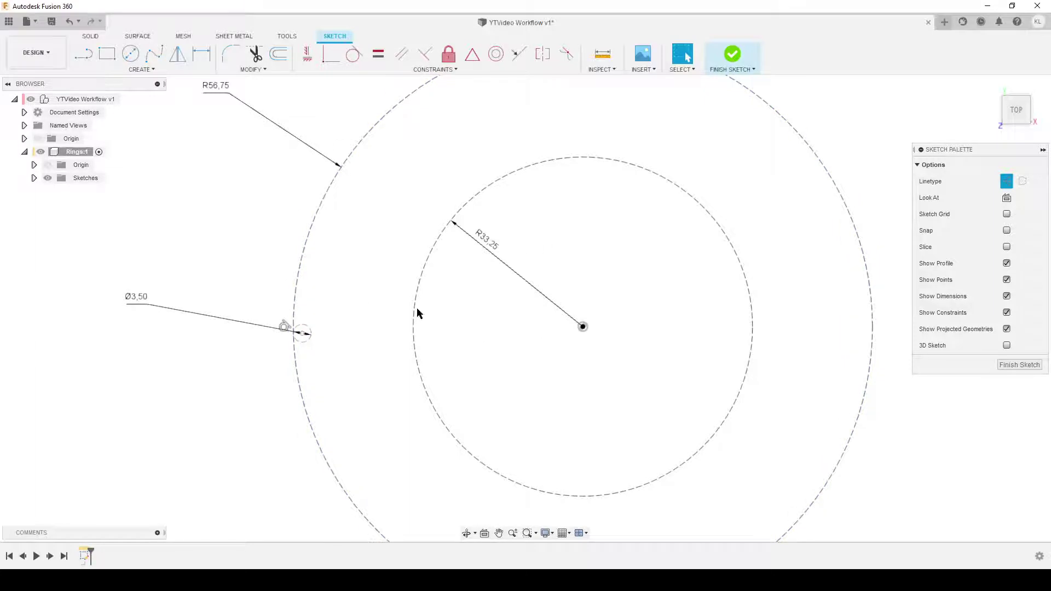
Align the small circle's centre horizontally with the sketch origin using a Horizontal/Vertical constraint.
left_click(307, 53)
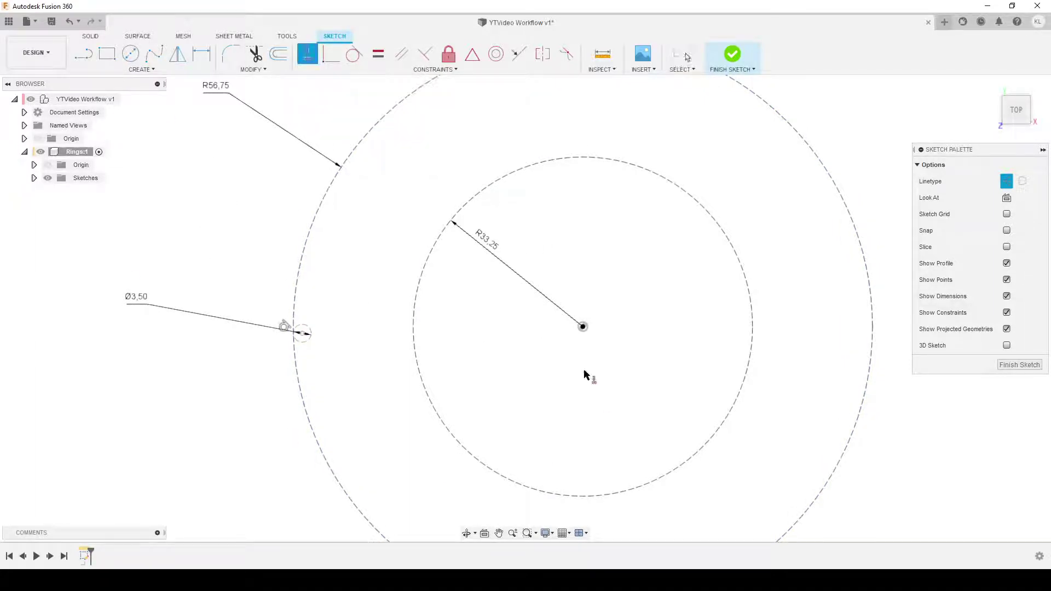
left_click(583, 327)
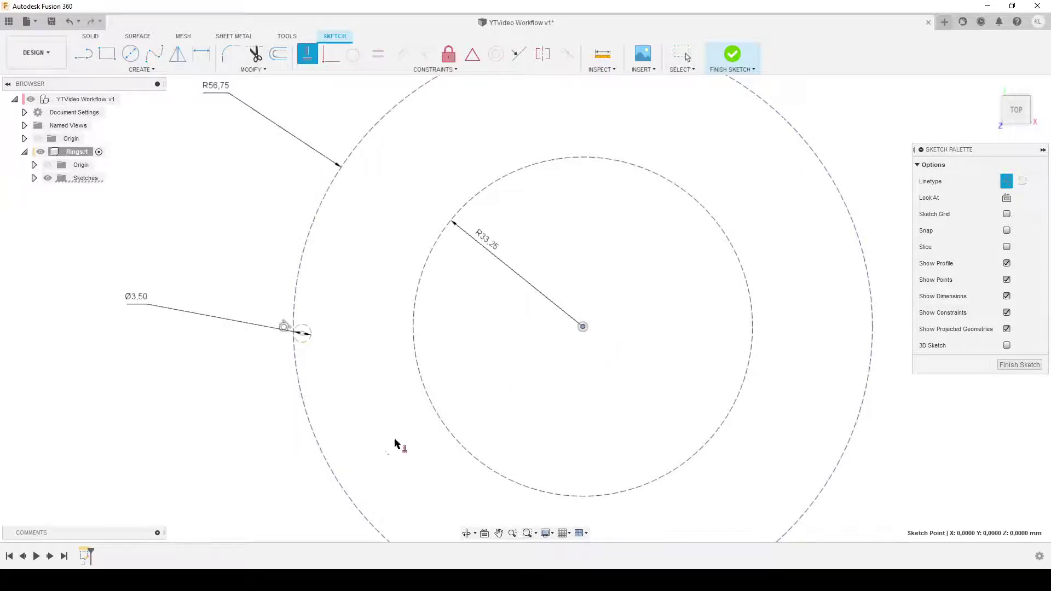
left_click(302, 335)
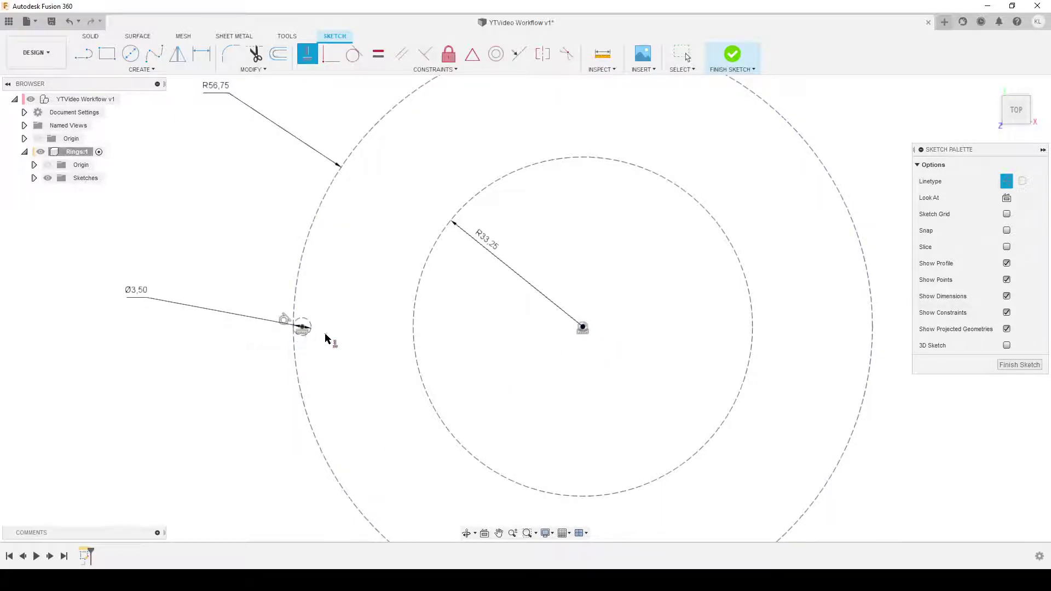
Draw a non-construction circle about 79 mm in diameter centred on the sketch origin, between the two large construction circles.
left_click(34, 178)
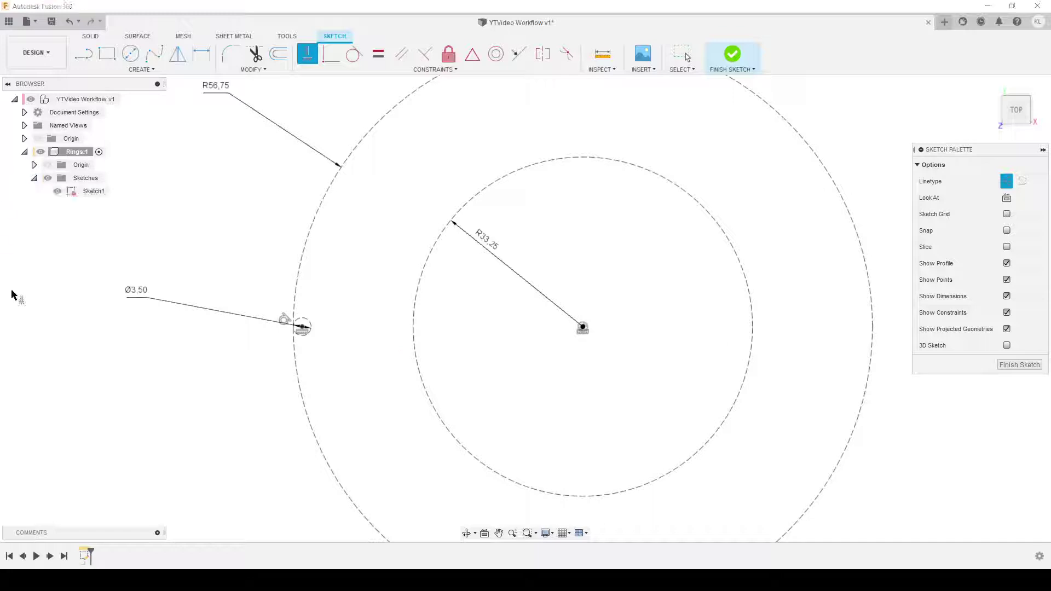
scroll(151, 337, "down", 4)
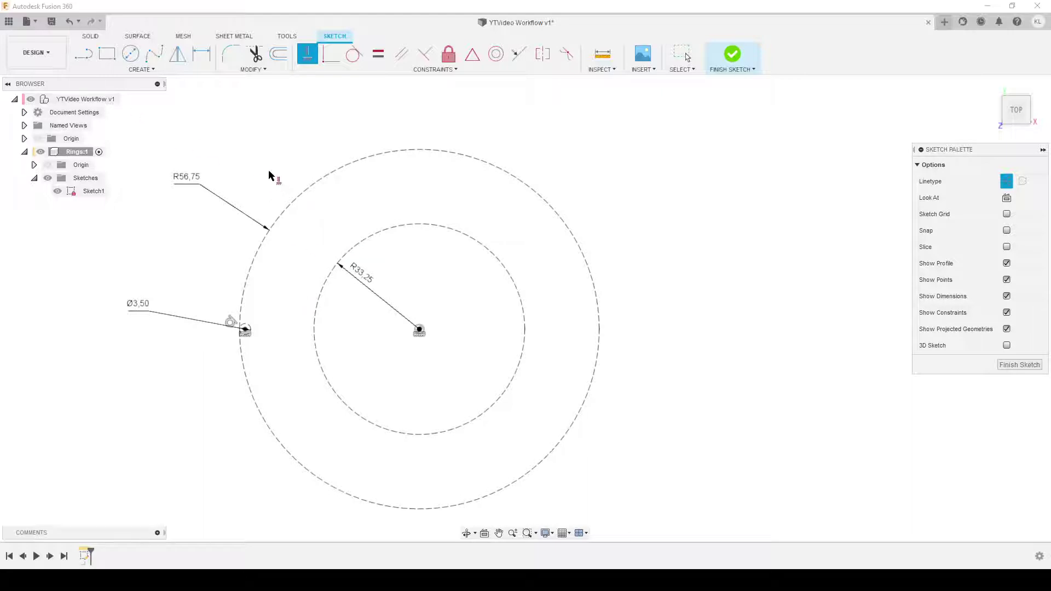
key("c")
left_click(992, 230)
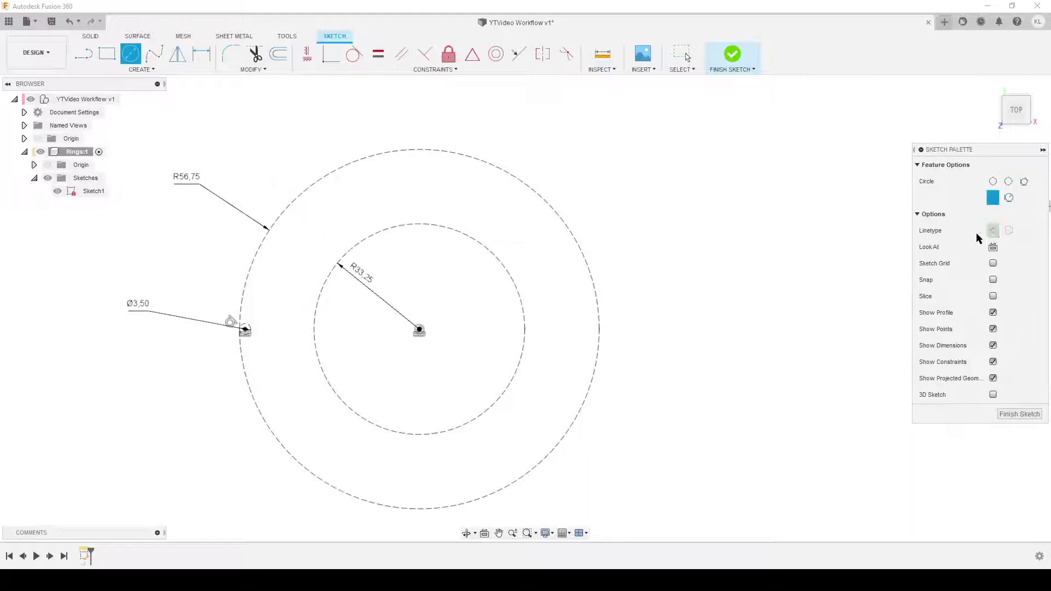
left_click(420, 330)
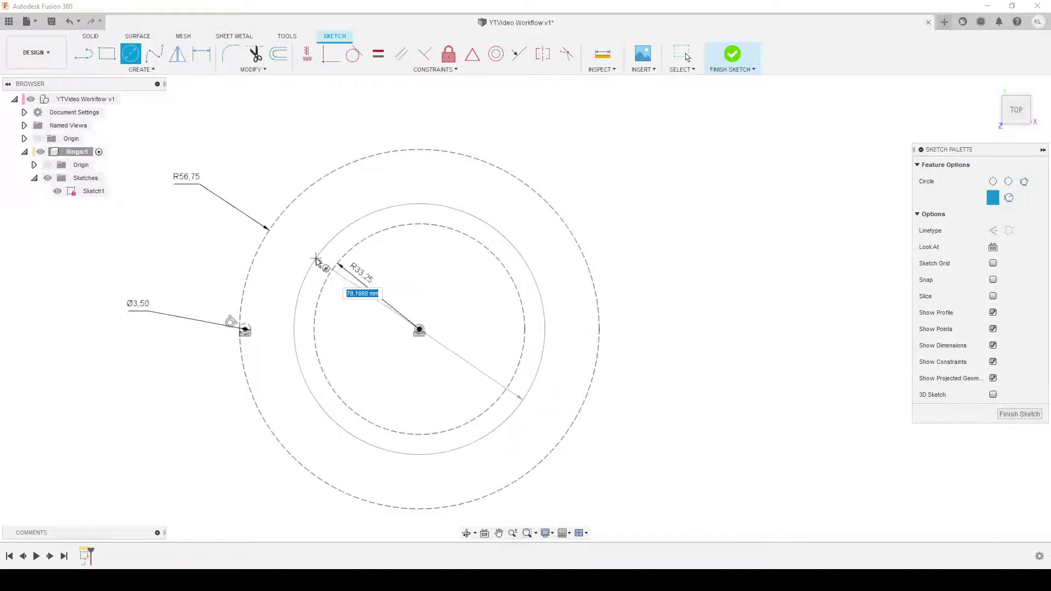
left_click(316, 258)
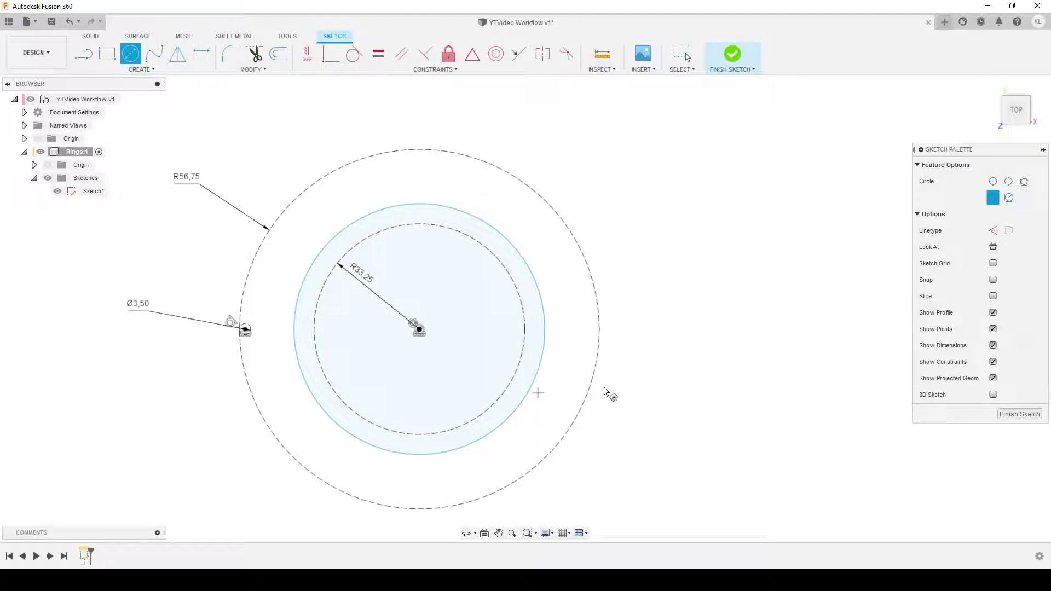
key("Escape")
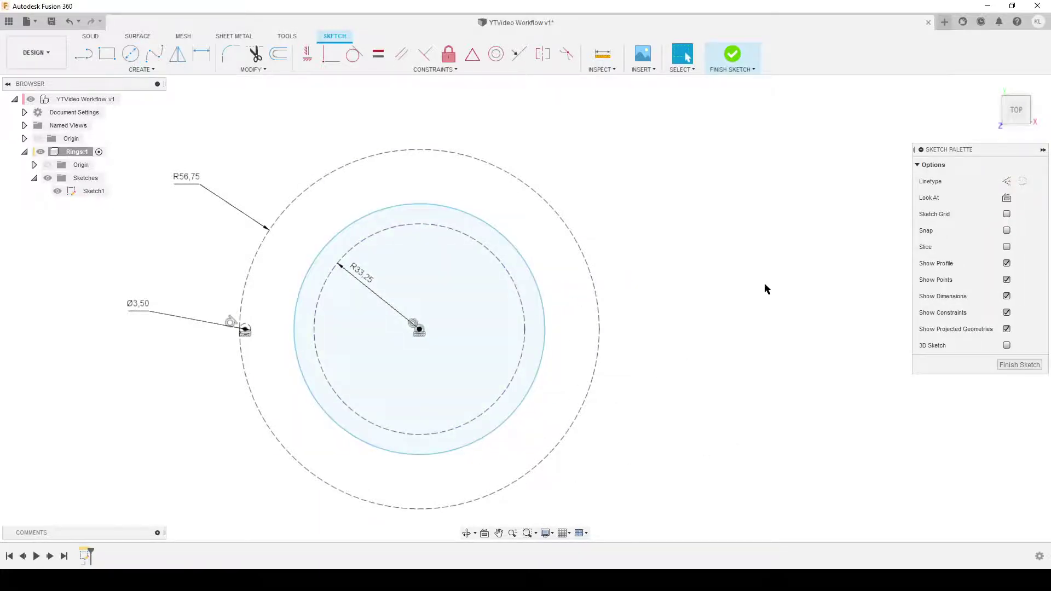
Draw a horizontal construction line from the inner to the outer construction circle, slightly below the origin on the +X side.
key("l")
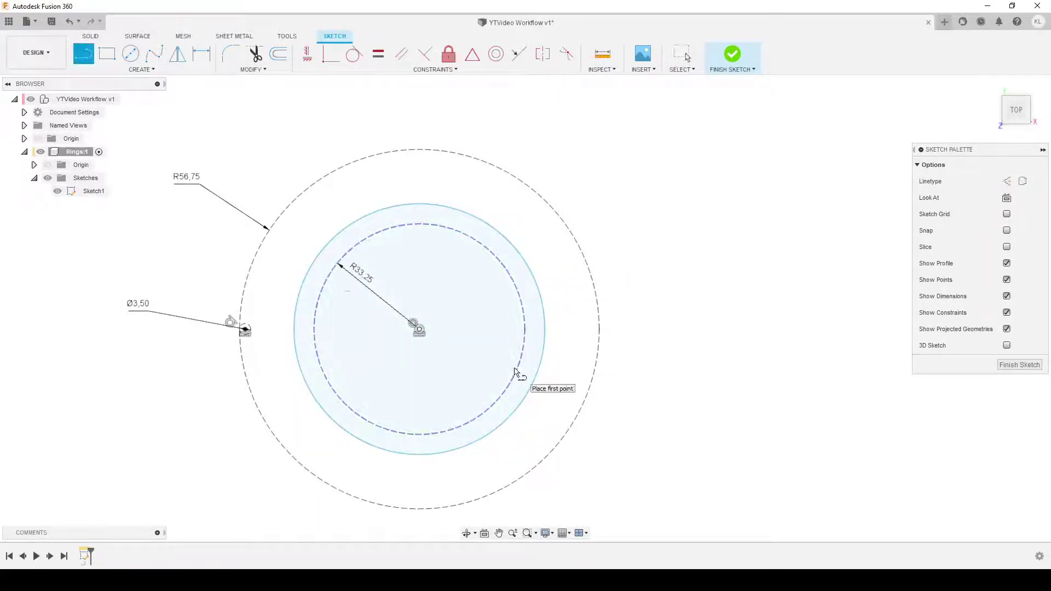
left_click(1007, 181)
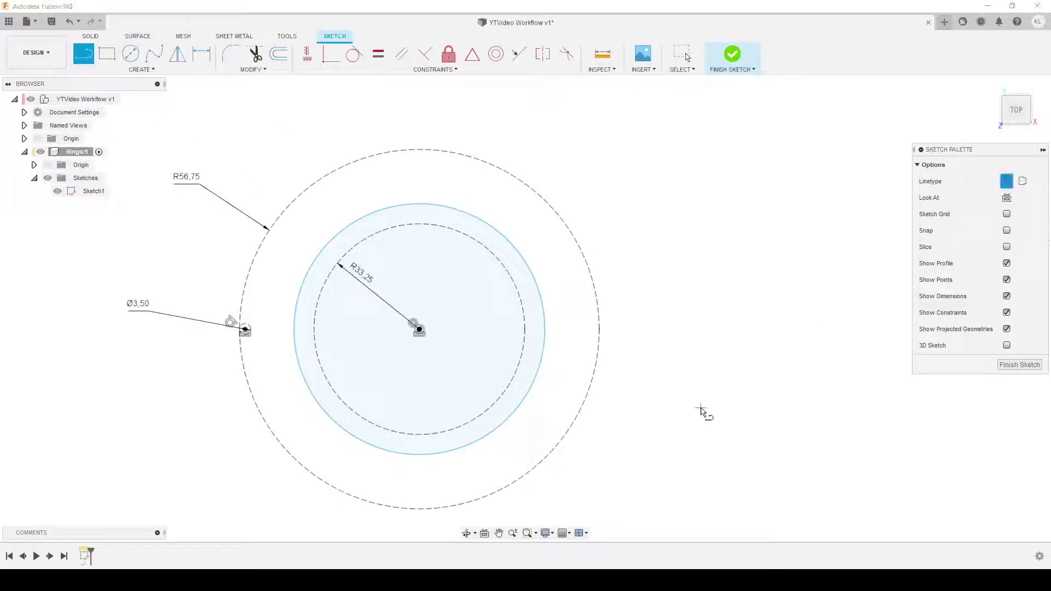
left_click(521, 359)
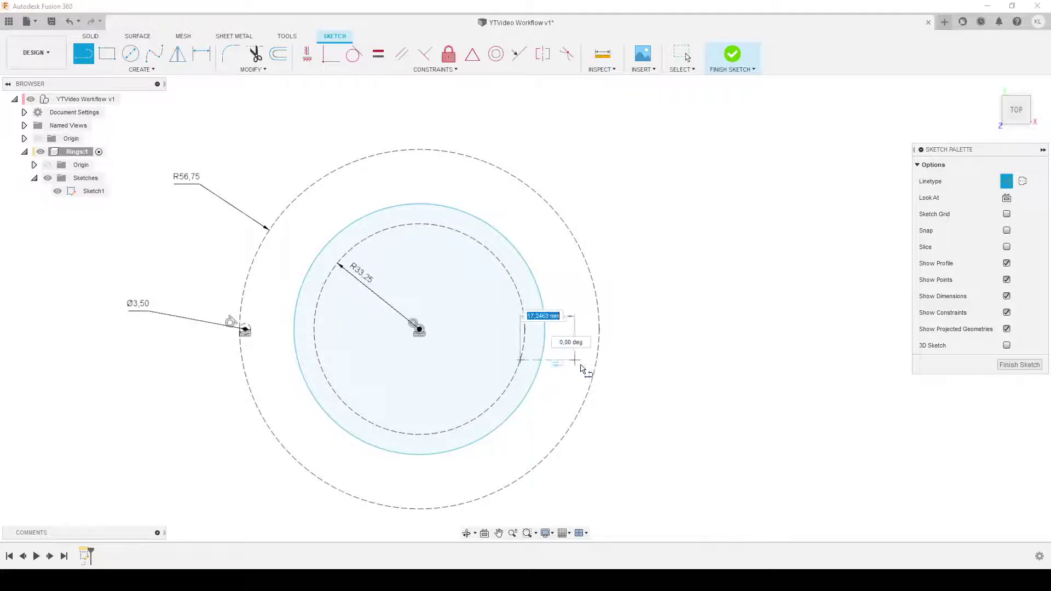
double_click(597, 360)
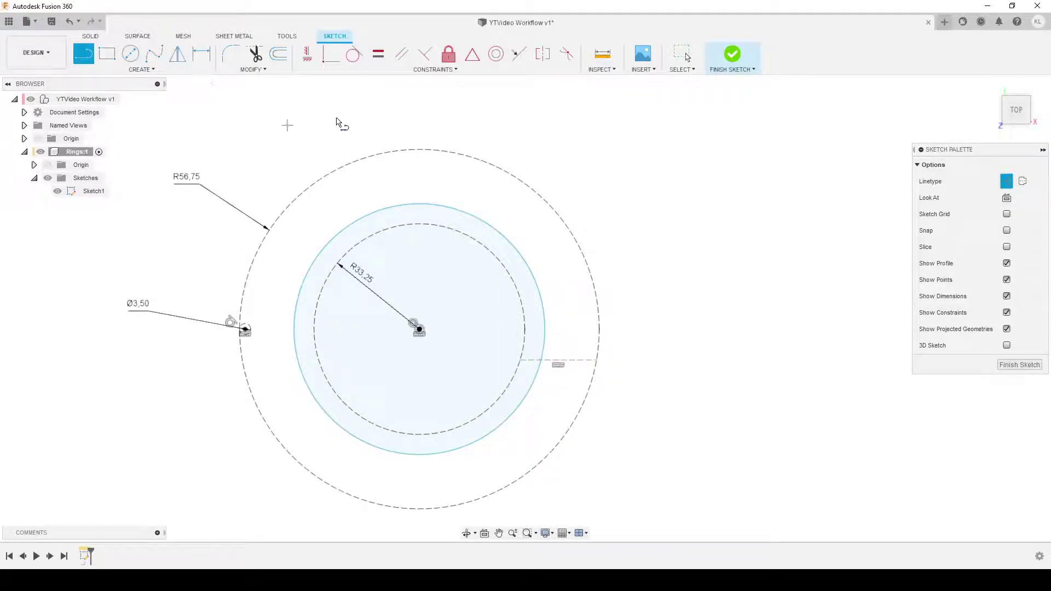
Align the horizontal construction line with the sketch origin using a Coincident constraint.
left_click(327, 58)
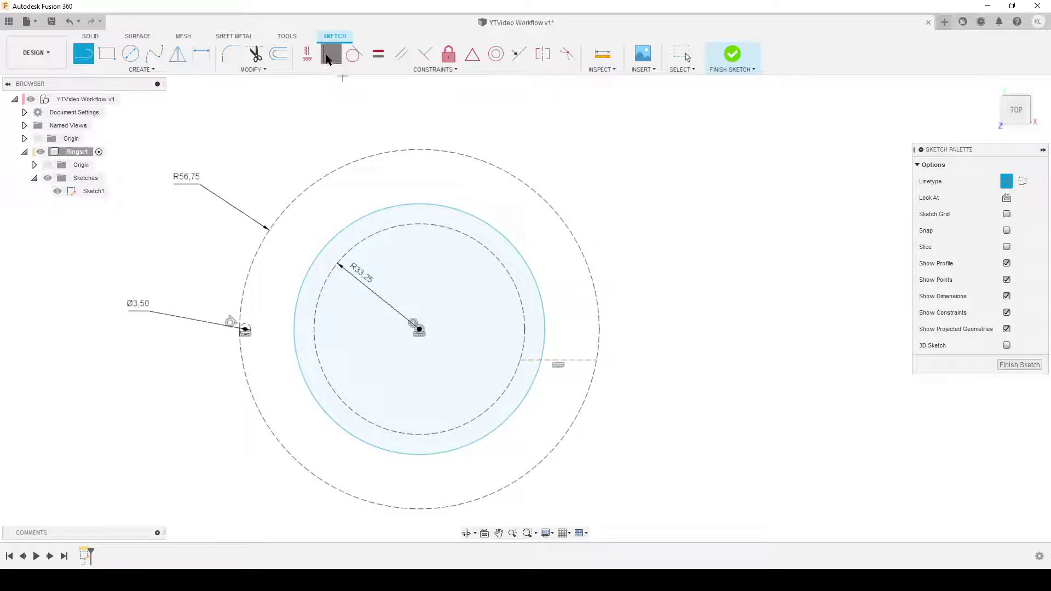
left_click(578, 360)
left_click(419, 329)
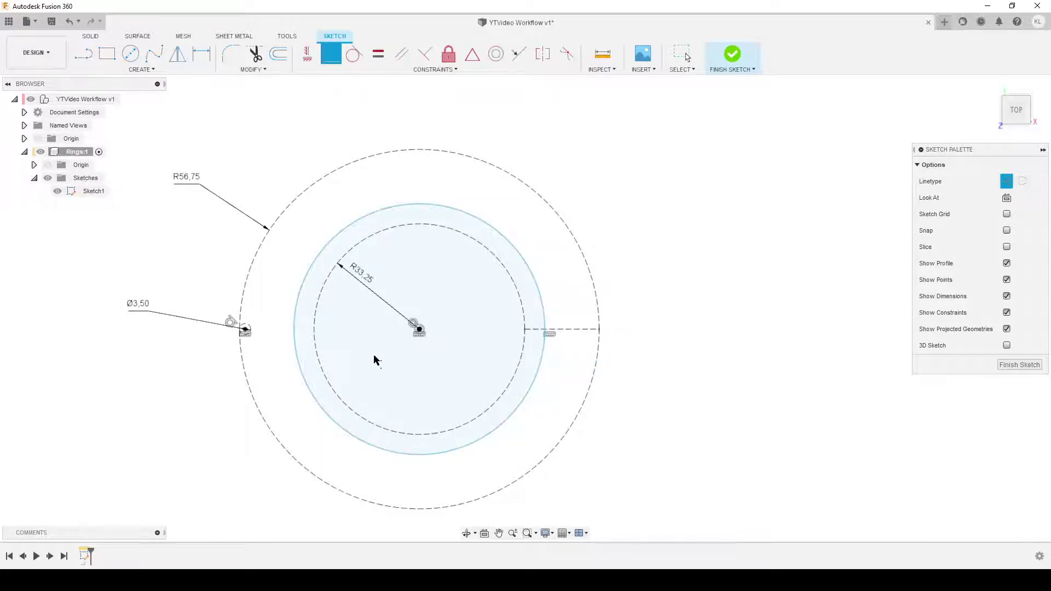
key("Escape")
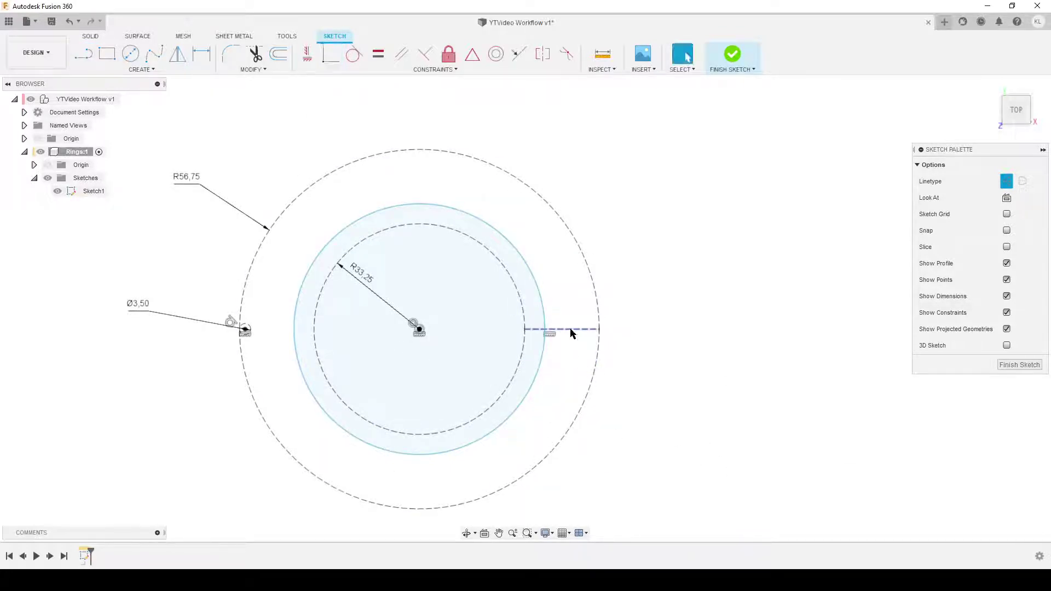
left_click(571, 329)
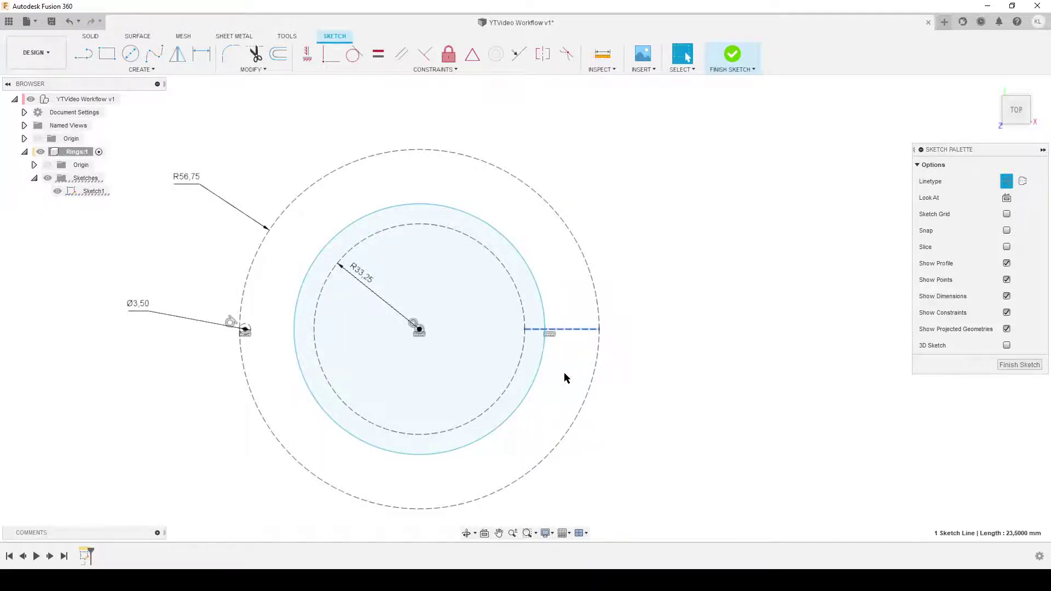
scroll(564, 374, "up", 3)
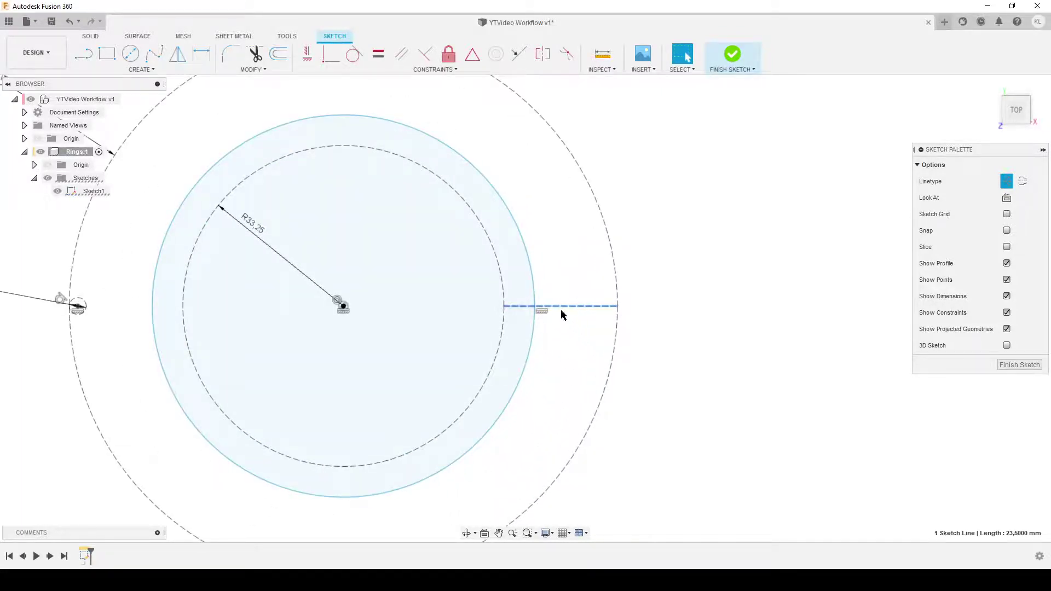
left_click(331, 54)
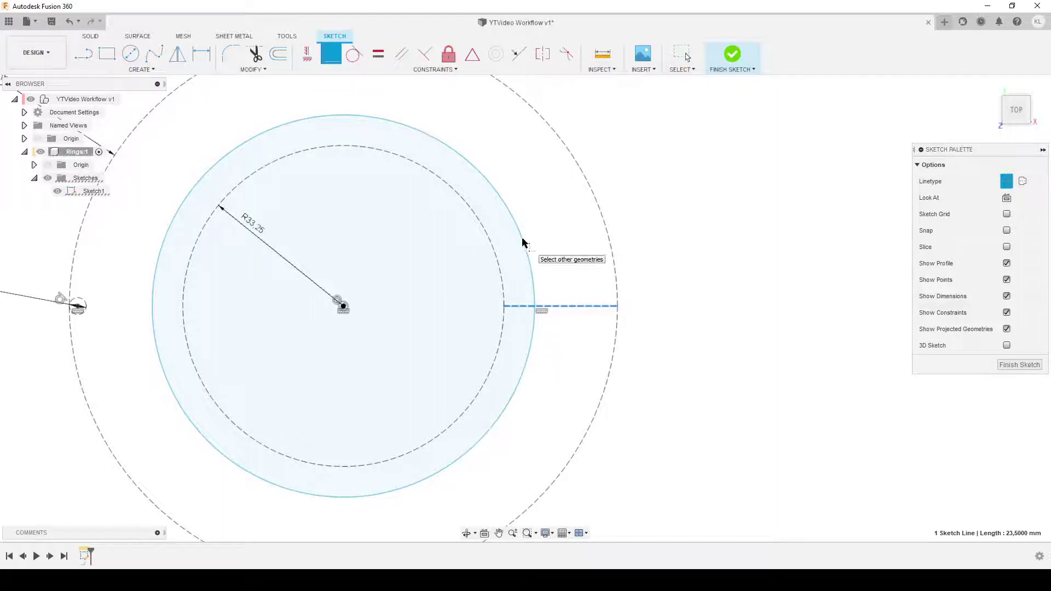
key("Escape")
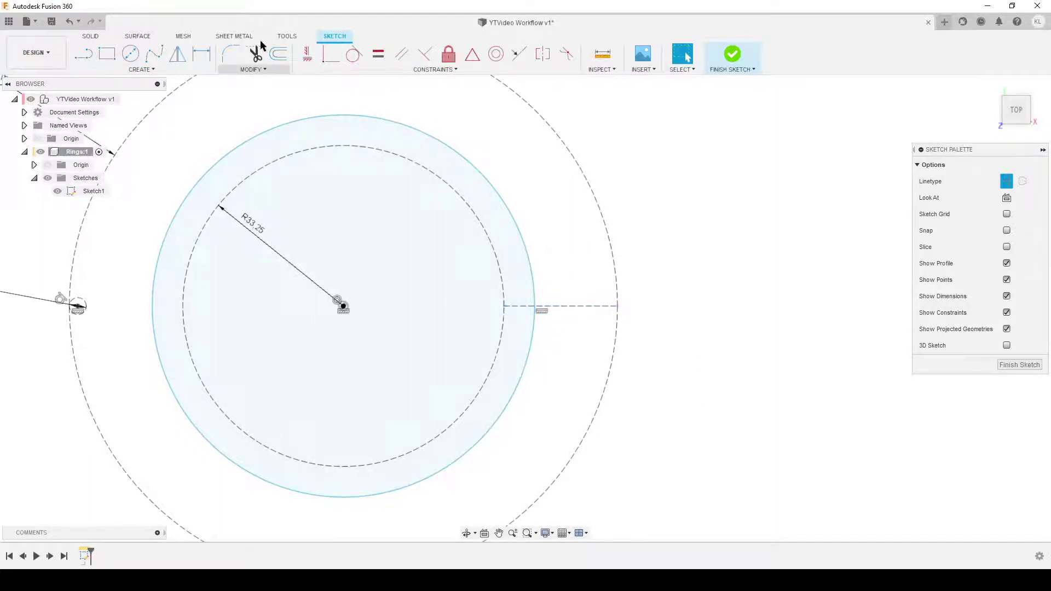
Constrain the solid middle circle to pass through the construction line's midpoint using a Coincident constraint.
left_click(330, 53)
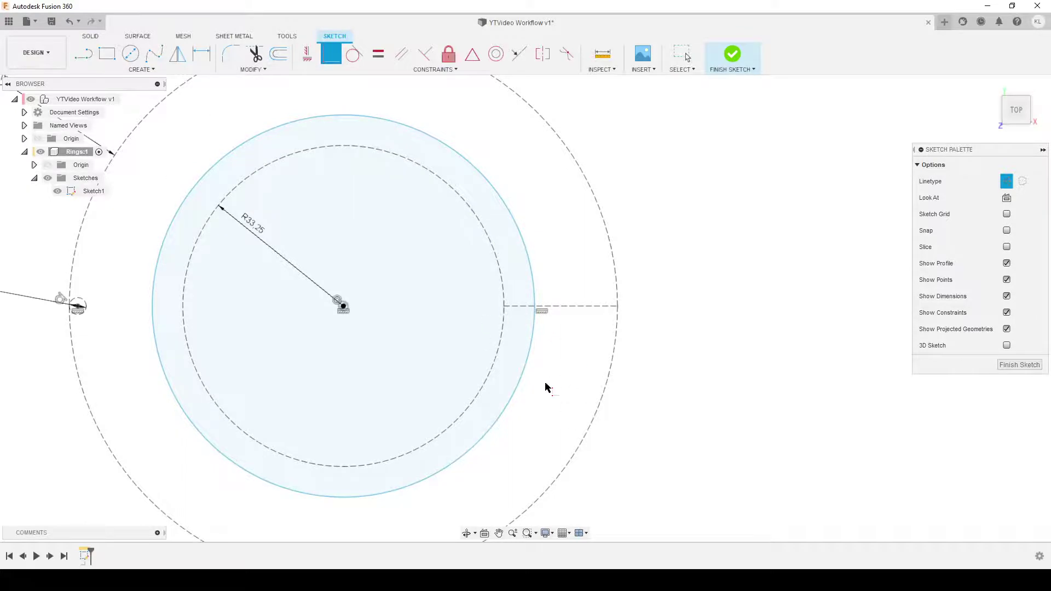
left_click(529, 360)
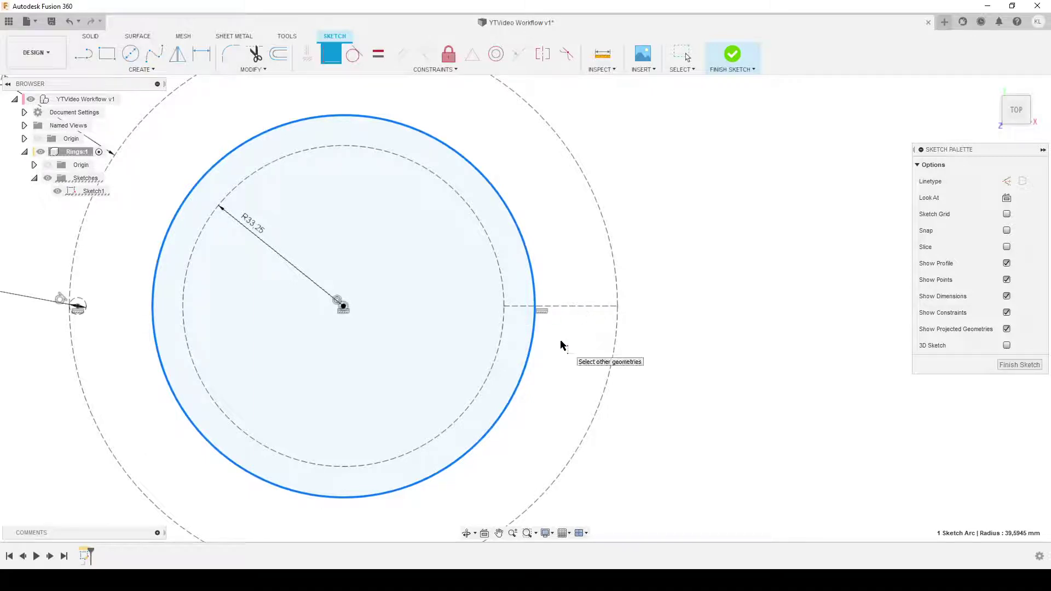
left_click(561, 310)
scroll(561, 311, "up", 1)
scroll(607, 356, "down", 5)
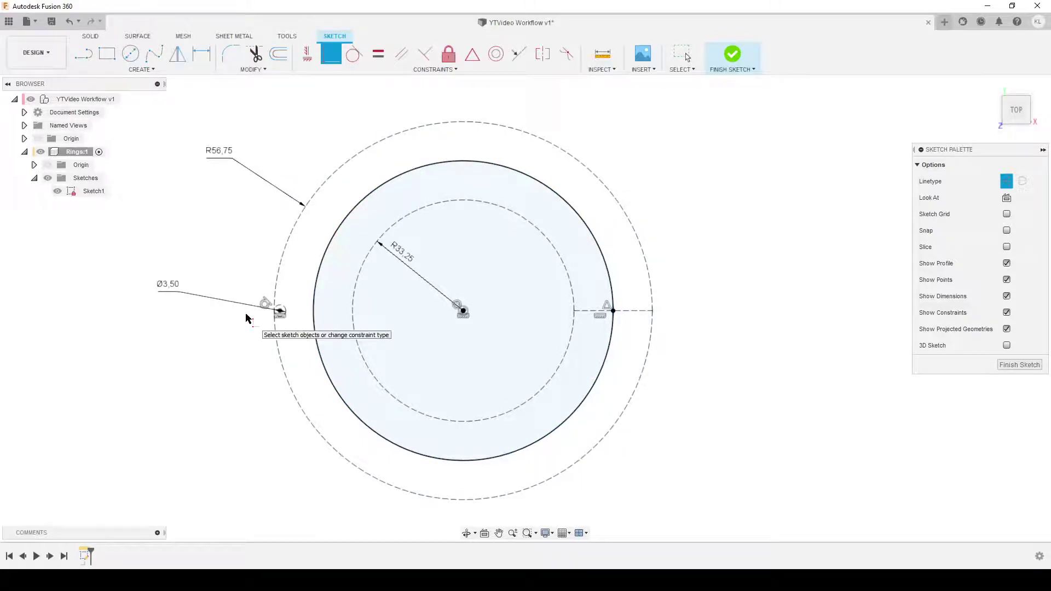
left_click(629, 310)
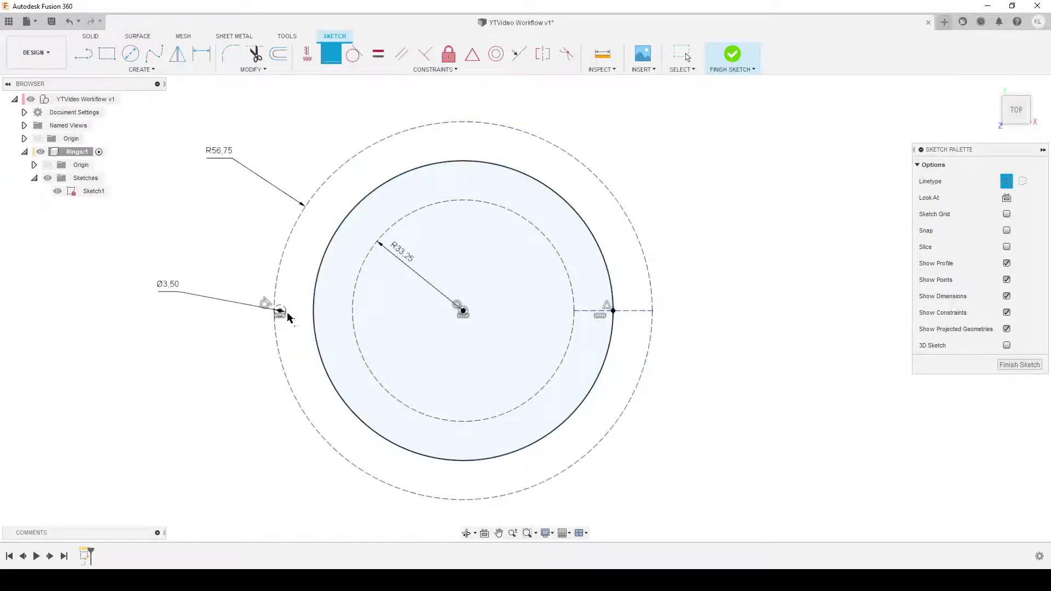
Draw a horizontal non-construction line from the 3.5 mm circle's centre to the solid middle circle and finish the sketch.
scroll(288, 317, "up", 5)
scroll(206, 335, "down", 3)
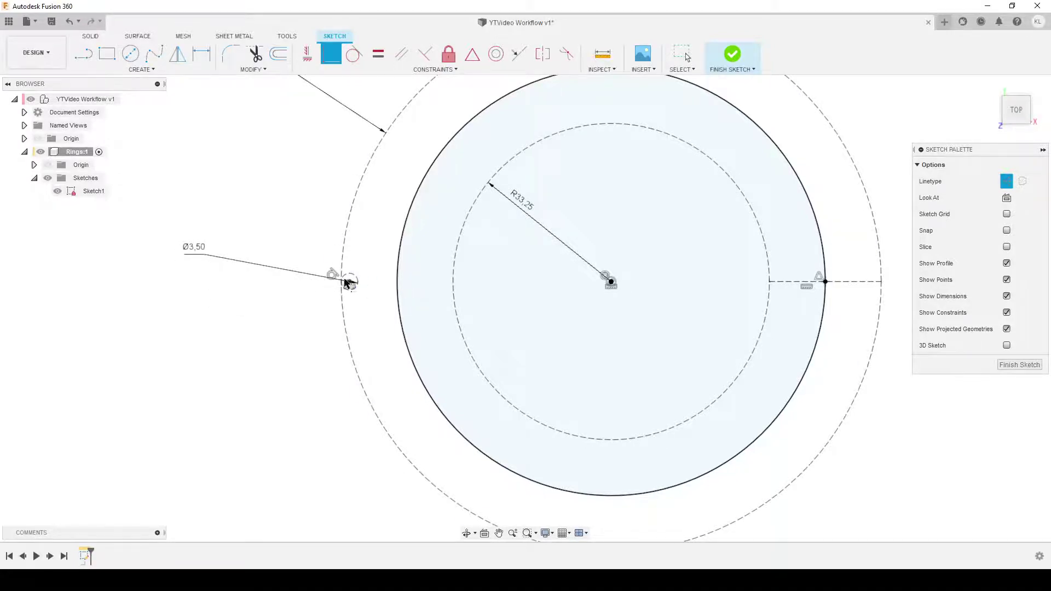
left_click(83, 53)
scroll(375, 353, "up", 2)
scroll(376, 353, "up", 1)
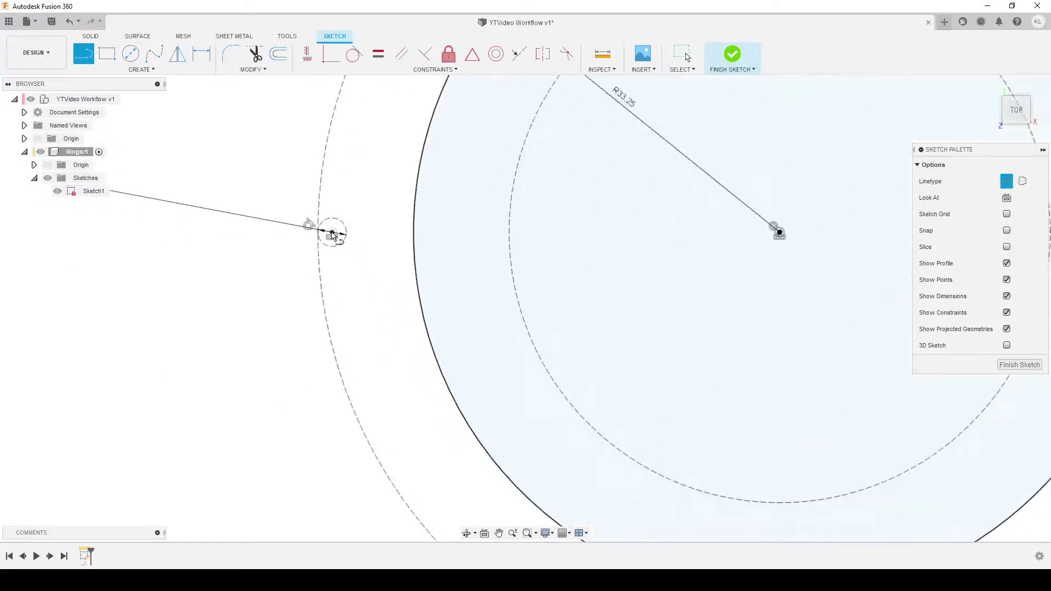
left_click(333, 232)
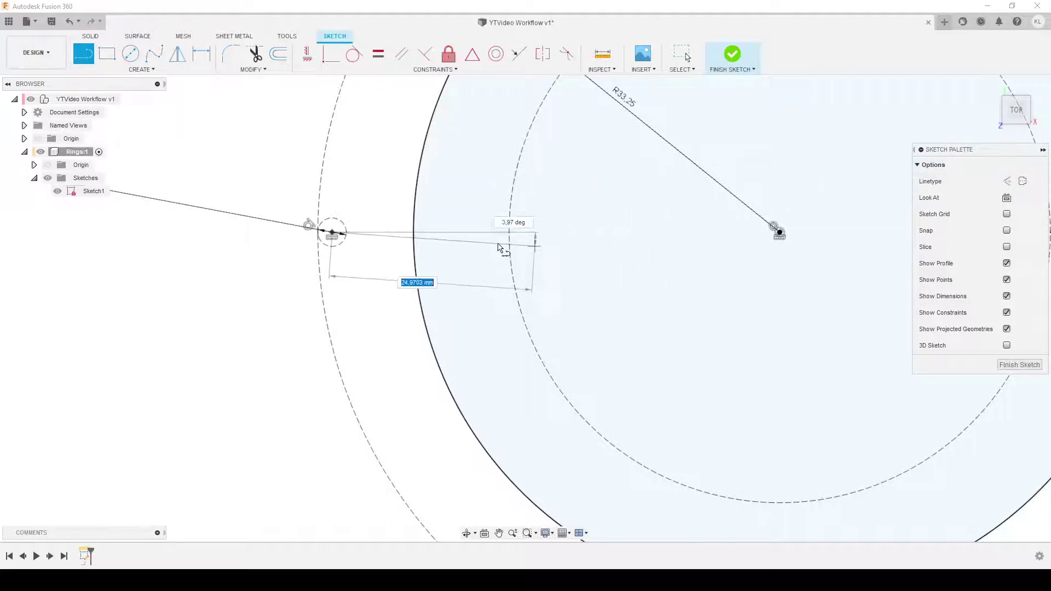
left_click(412, 233)
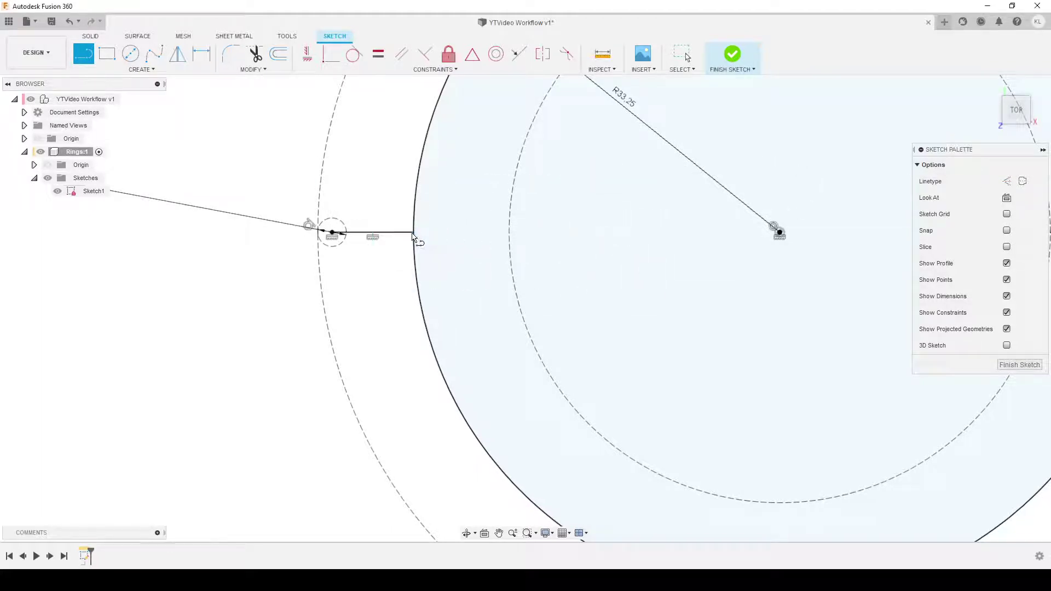
scroll(222, 295, "down", 4)
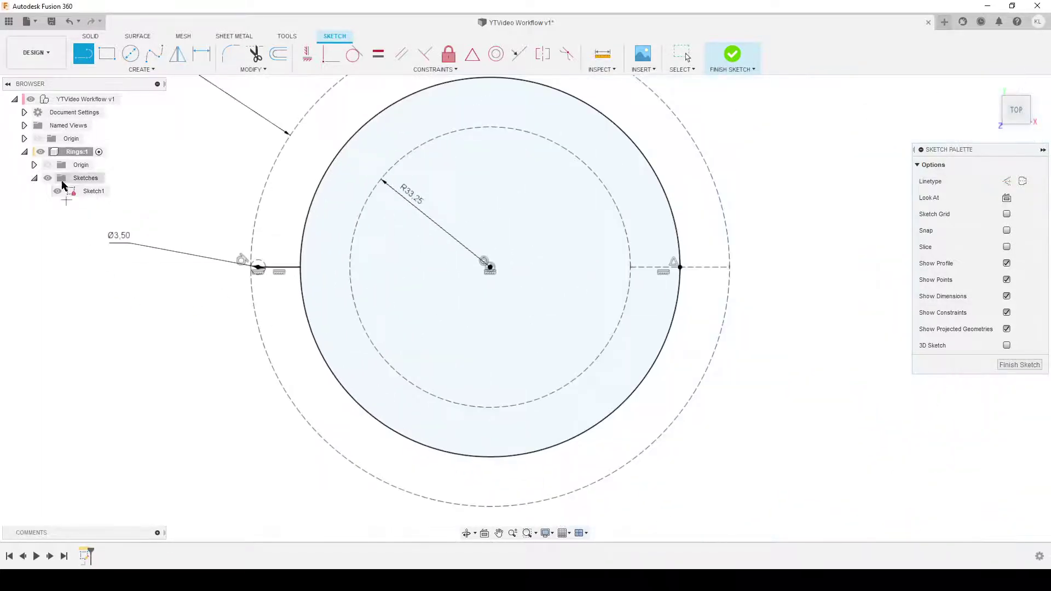
scroll(336, 321, "down", 2)
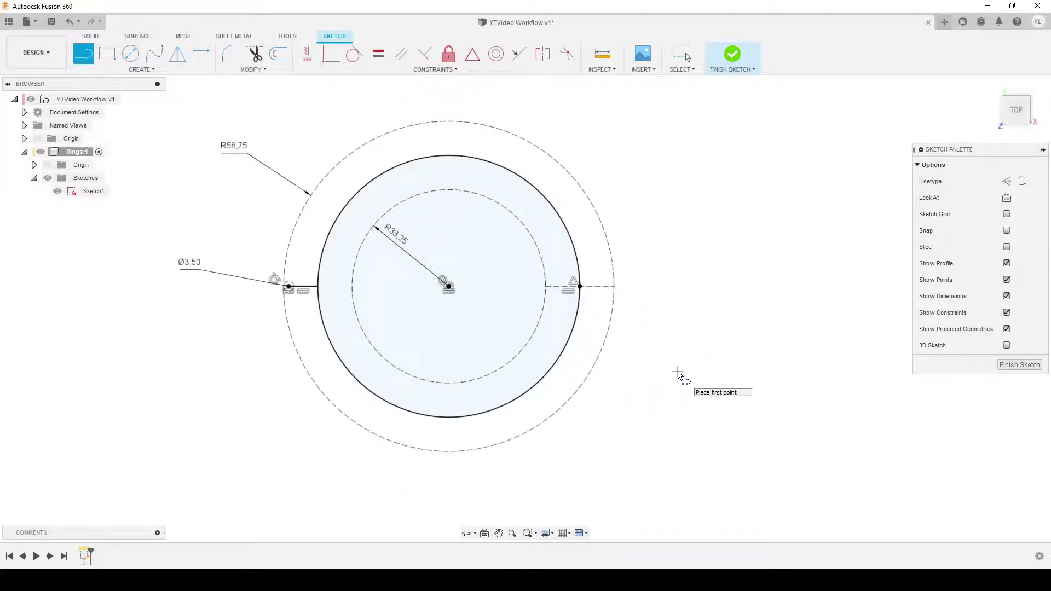
scroll(268, 377, "up", 3)
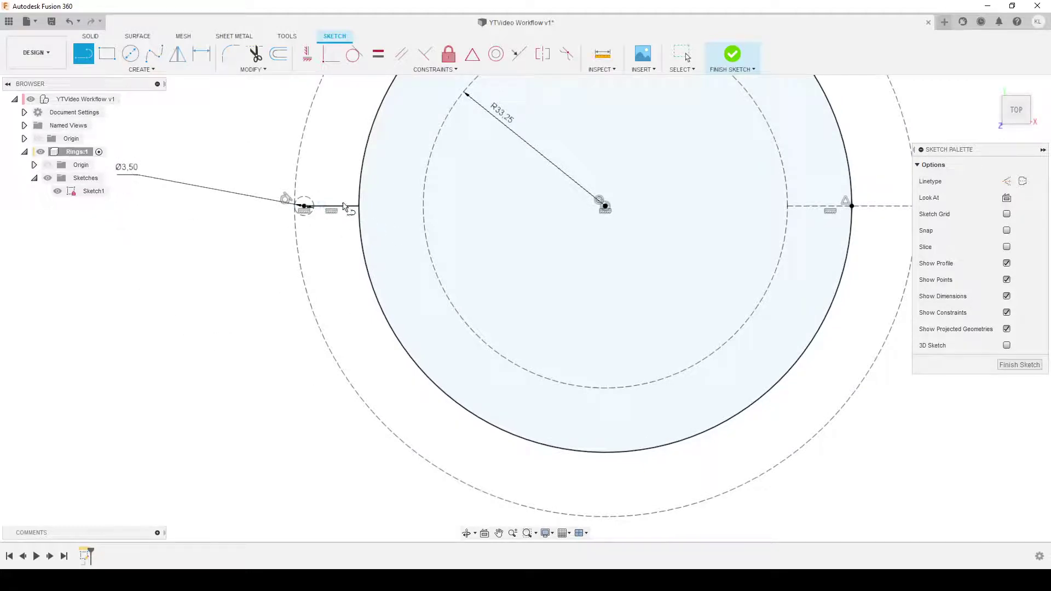
scroll(294, 211, "down", 2)
middle_click_drag(291, 268, 302, 342)
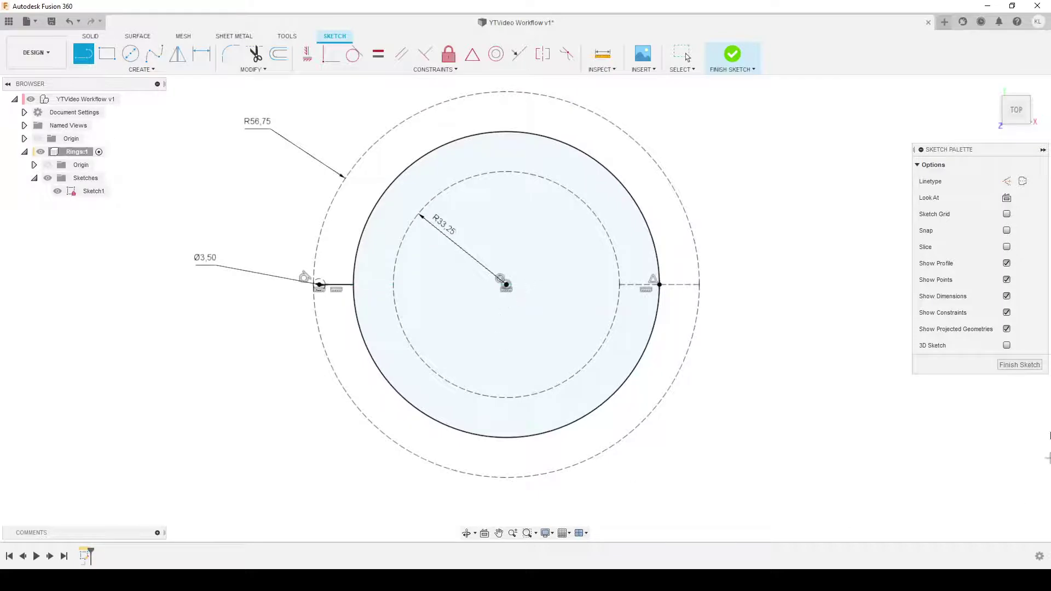
left_click(1030, 367)
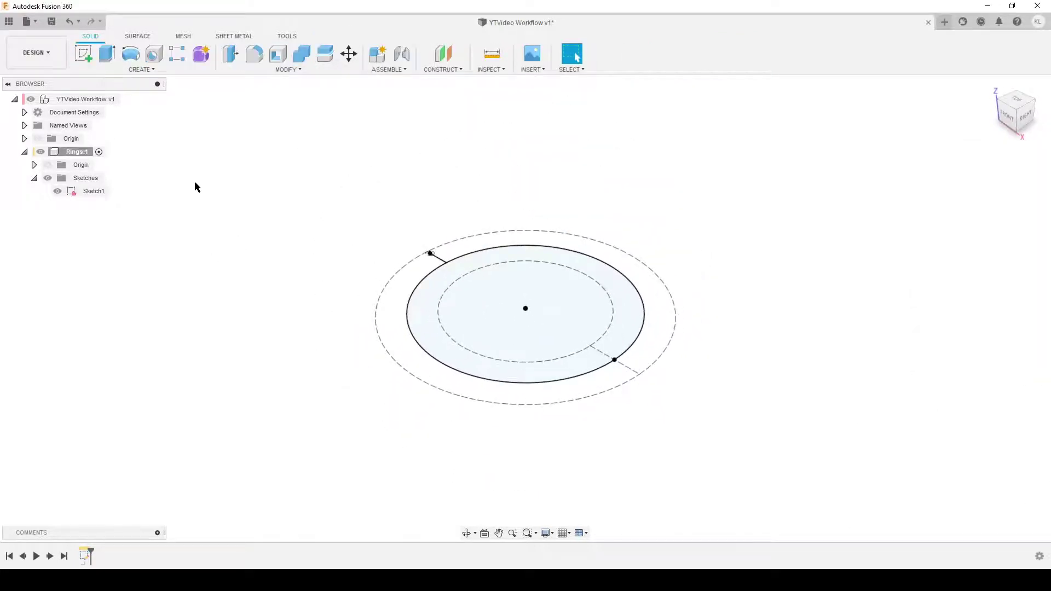
Start a surface Sweep with the short line at the 3.5 mm circle as profile and the solid middle circle as path.
left_click(139, 36)
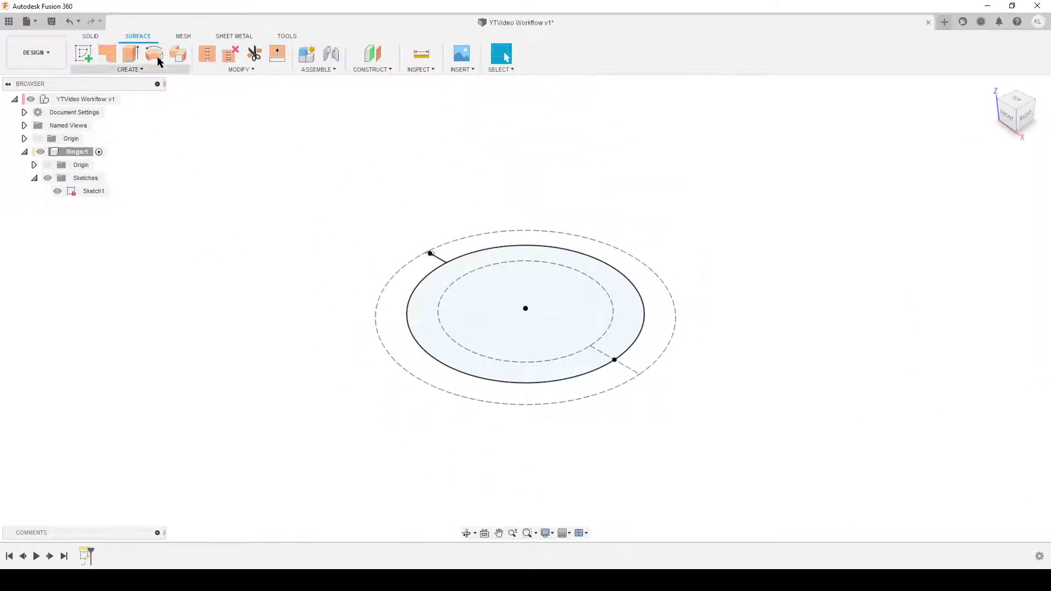
left_click(178, 54)
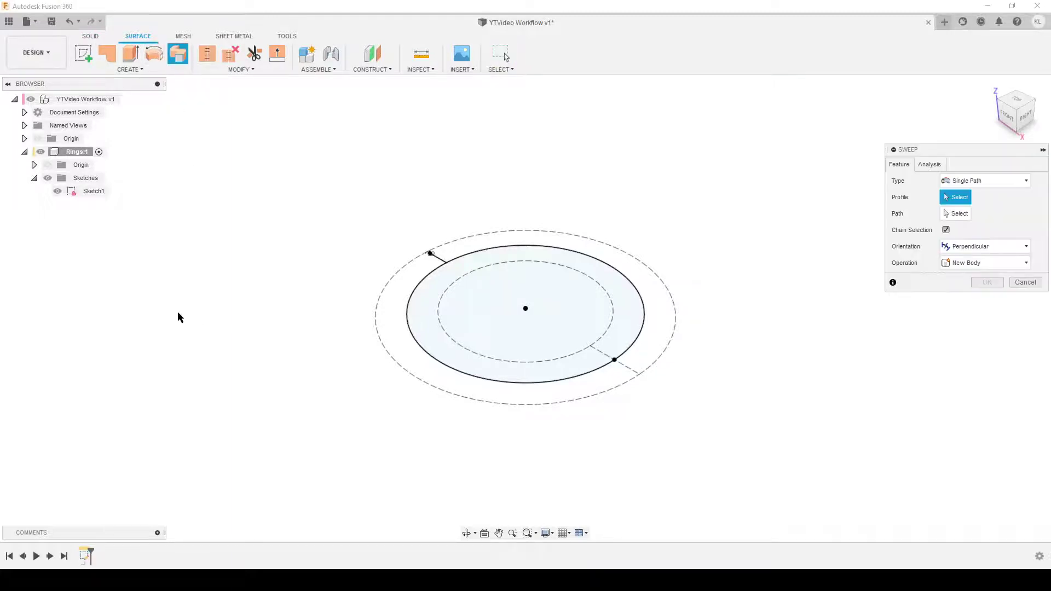
mouse_move(178, 314)
middle_mouse_down("shift")
mouse_move(272, 317)
mouse_move(285, 371)
mouse_move(239, 298)
mouse_move(219, 289)
middle_mouse_up("shift")
scroll(253, 319, "up", 2)
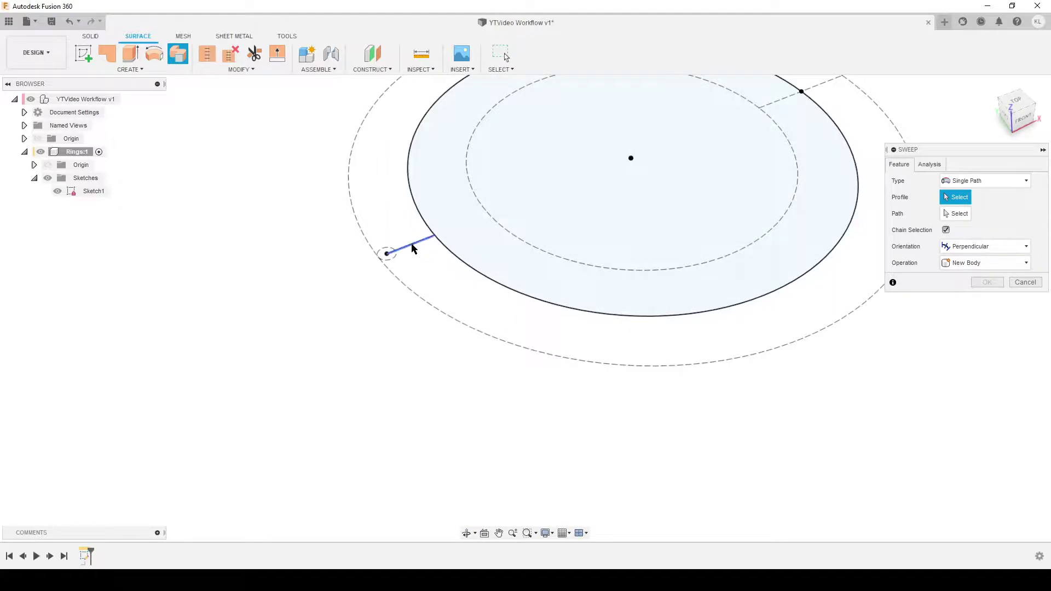
left_click(415, 244)
left_click(956, 214)
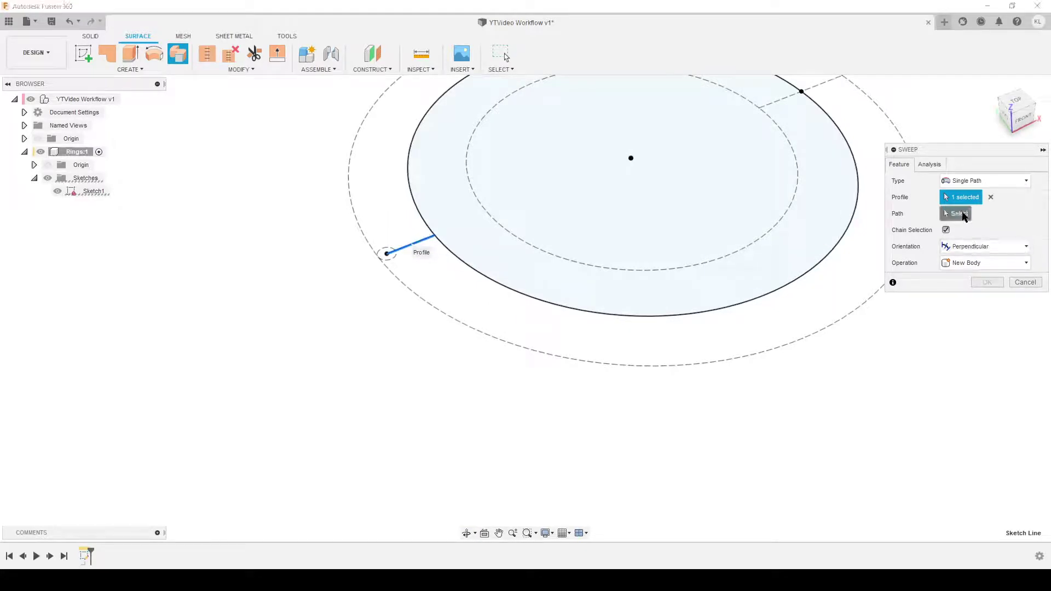
left_click(657, 320)
scroll(361, 402, "down", 3)
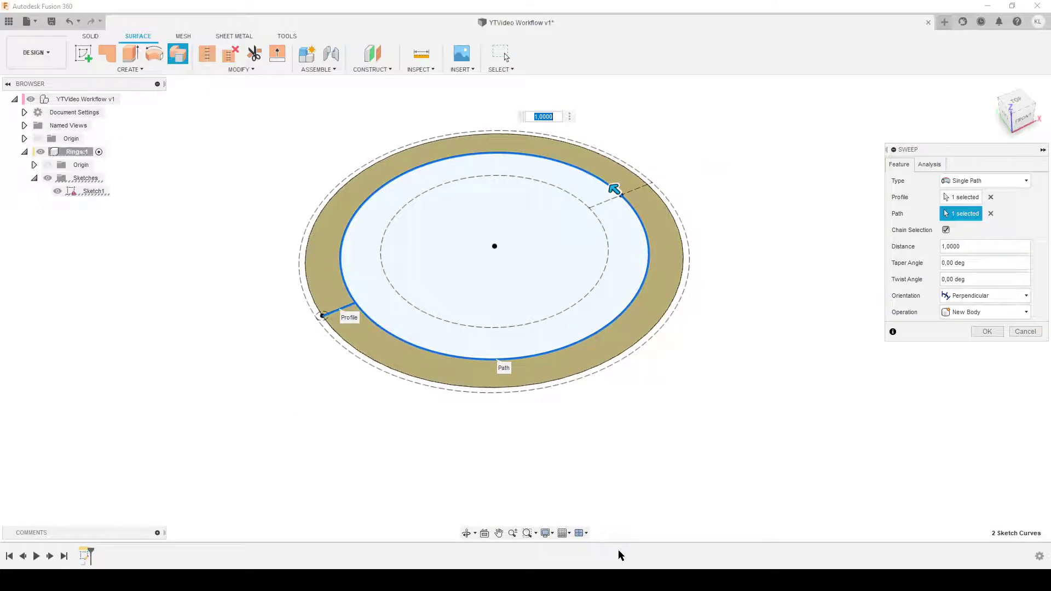
Check the coil twists on the challenge drawing, then set the sweep's twist angle to several full 360° turns and create the surface.
left_click(438, 579)
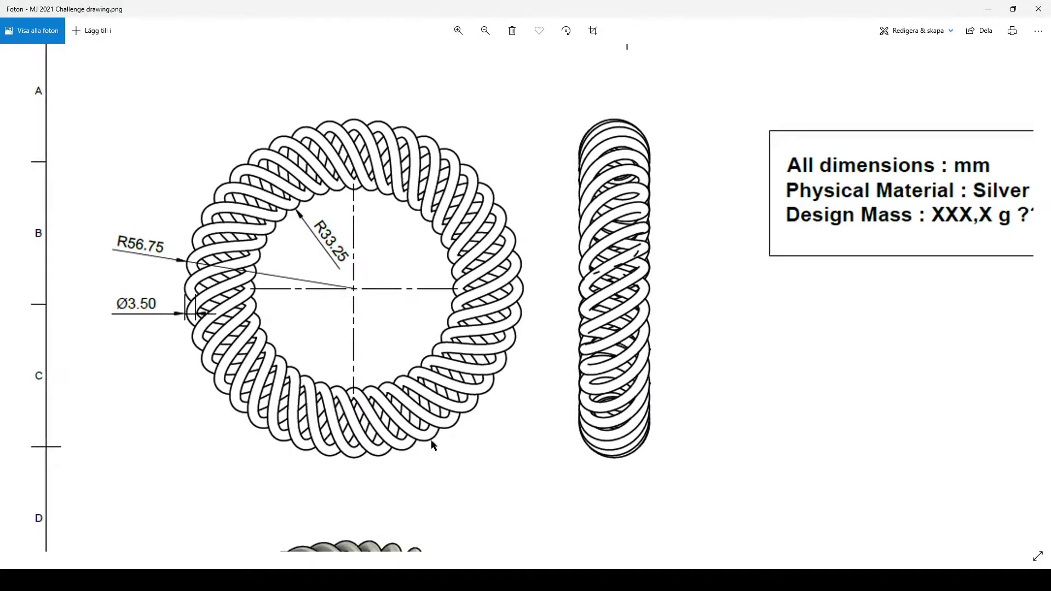
key("alt+Tab")
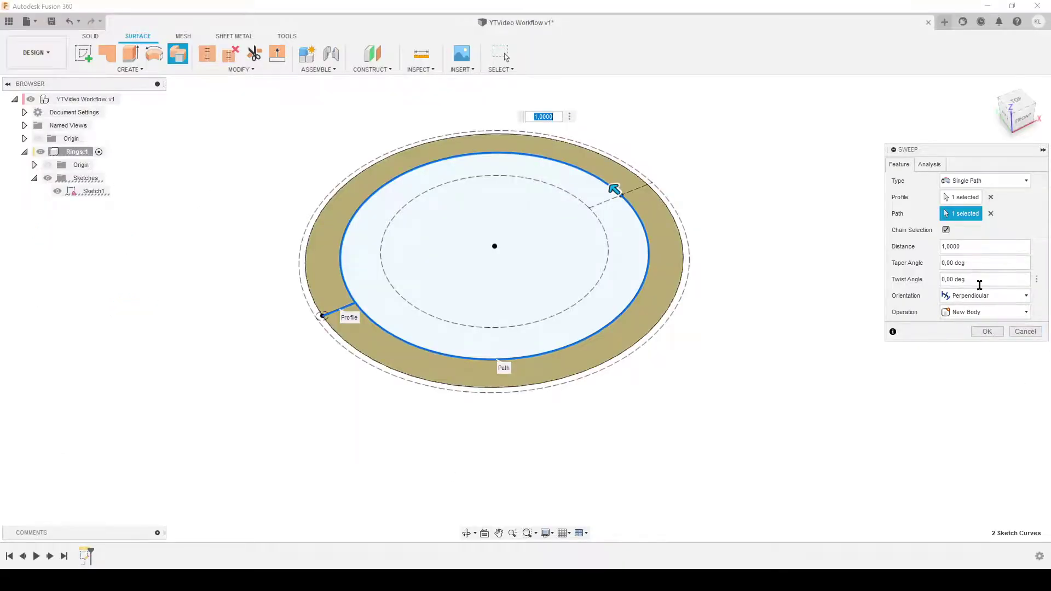
left_click(960, 279)
type("36")
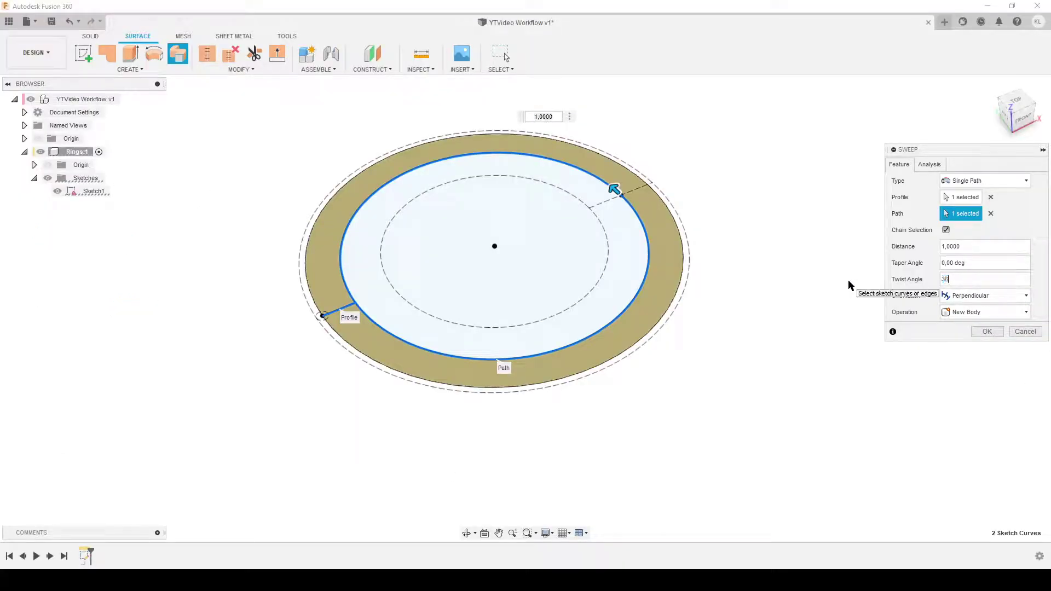
type("0 deg")
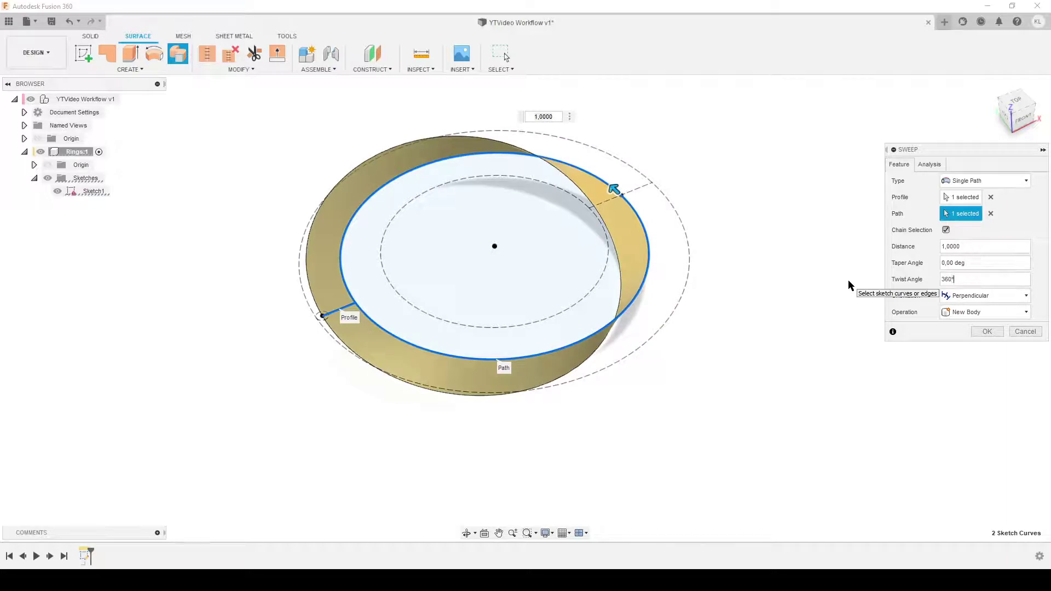
key("Return")
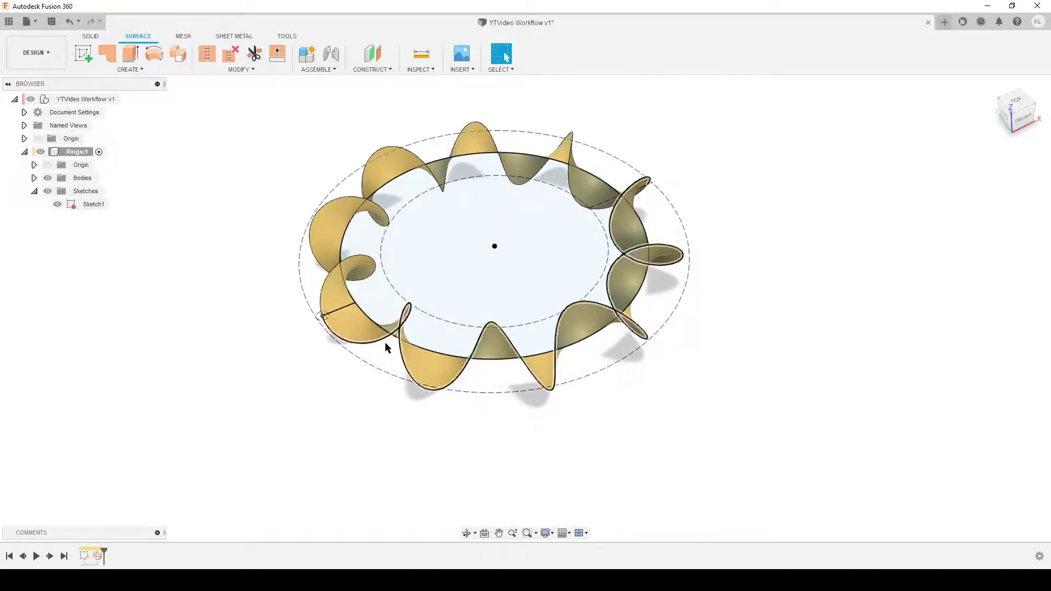
Examine the twisted surface and its spiral outer edge around the ring from several angles, and list the component's bodies.
middle_click_drag(307, 351, 340, 429, "shift")
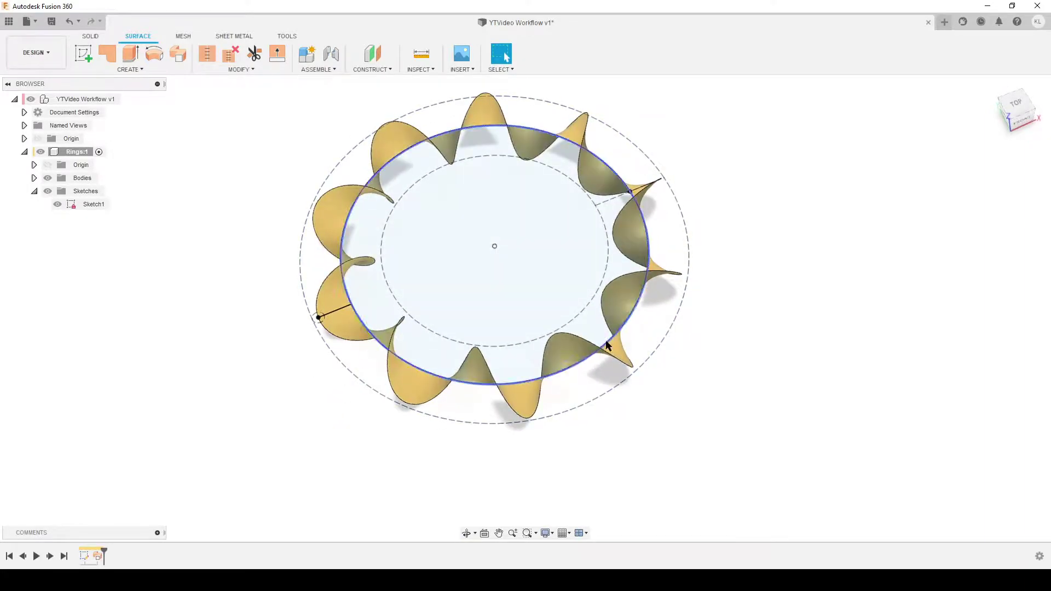
middle_click_drag(533, 427, 597, 435)
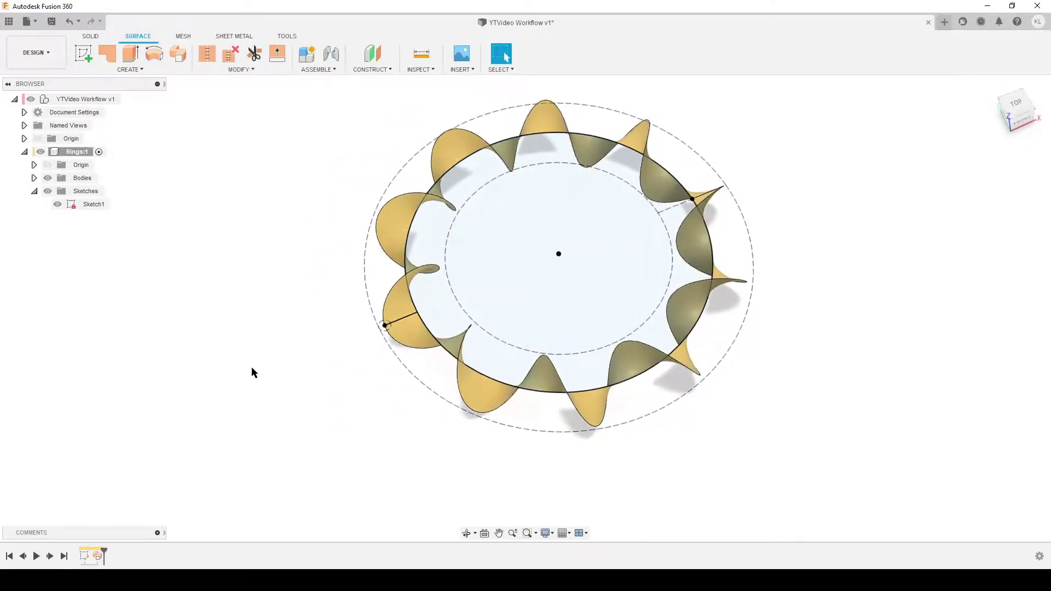
left_click(33, 178)
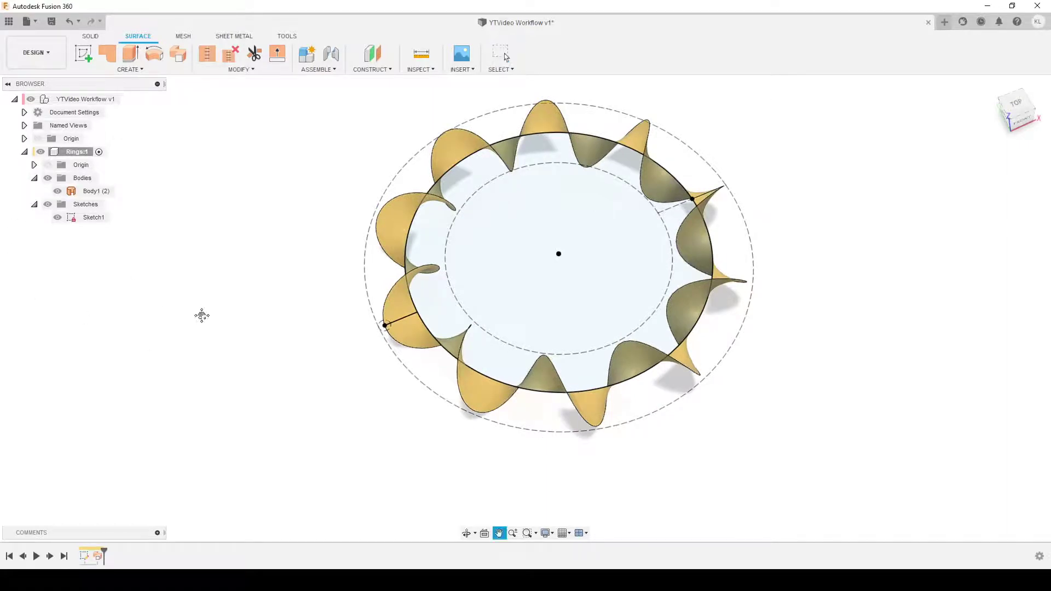
middle_click_drag(201, 312, 234, 353, "shift")
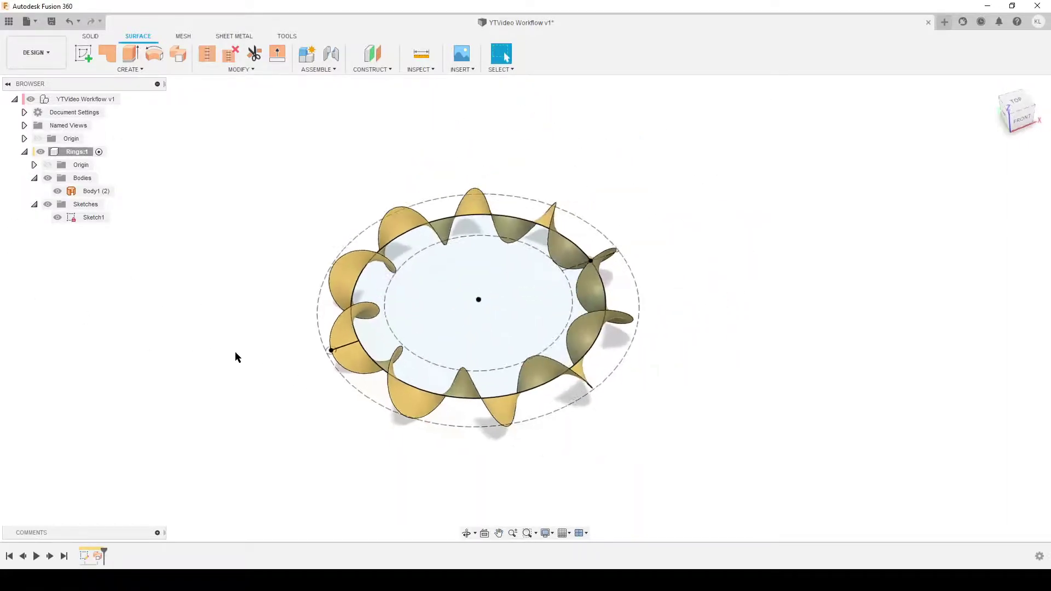
left_click(85, 37)
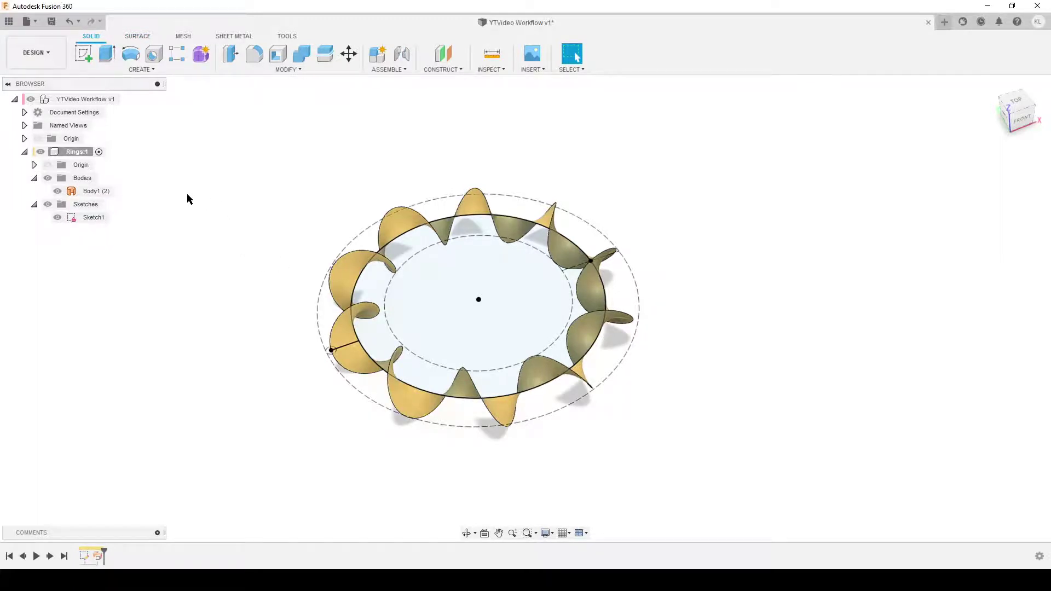
scroll(473, 286, "up", 2)
middle_click_drag(474, 286, 488, 284)
scroll(488, 284, "down", 2)
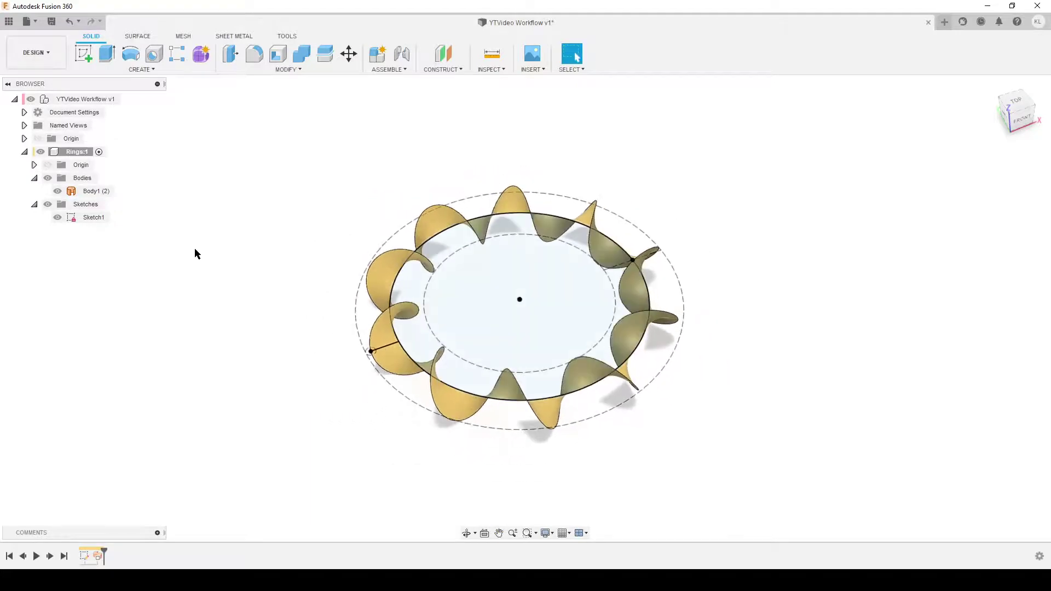
scroll(393, 363, "up", 3)
middle_click_drag(393, 363, 553, 347, "shift")
scroll(556, 298, "down", 3)
scroll(557, 295, "up", 4)
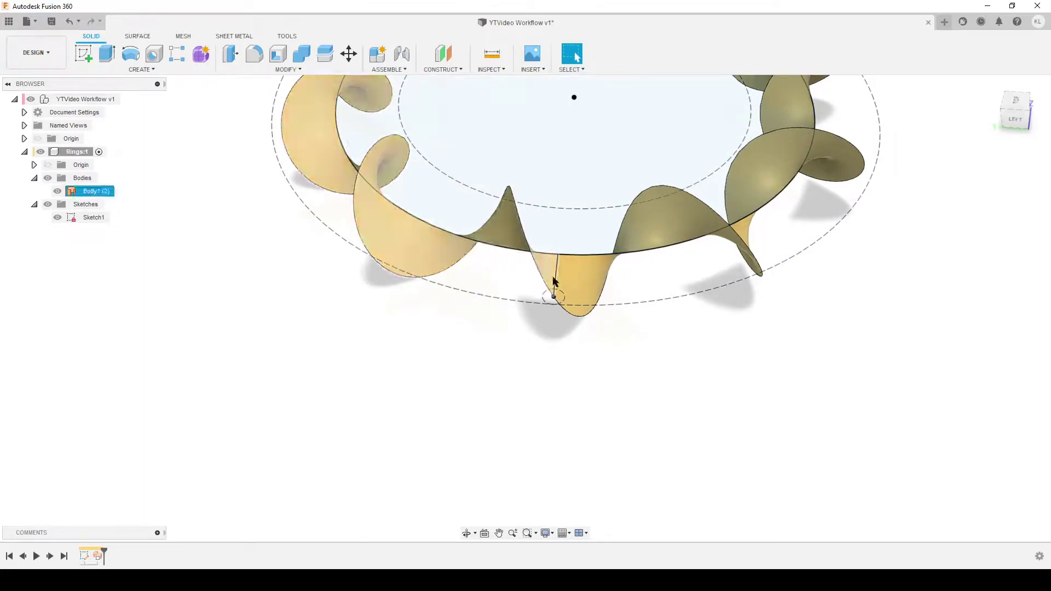
middle_click_drag(589, 361, 416, 355, "shift")
left_click(132, 70)
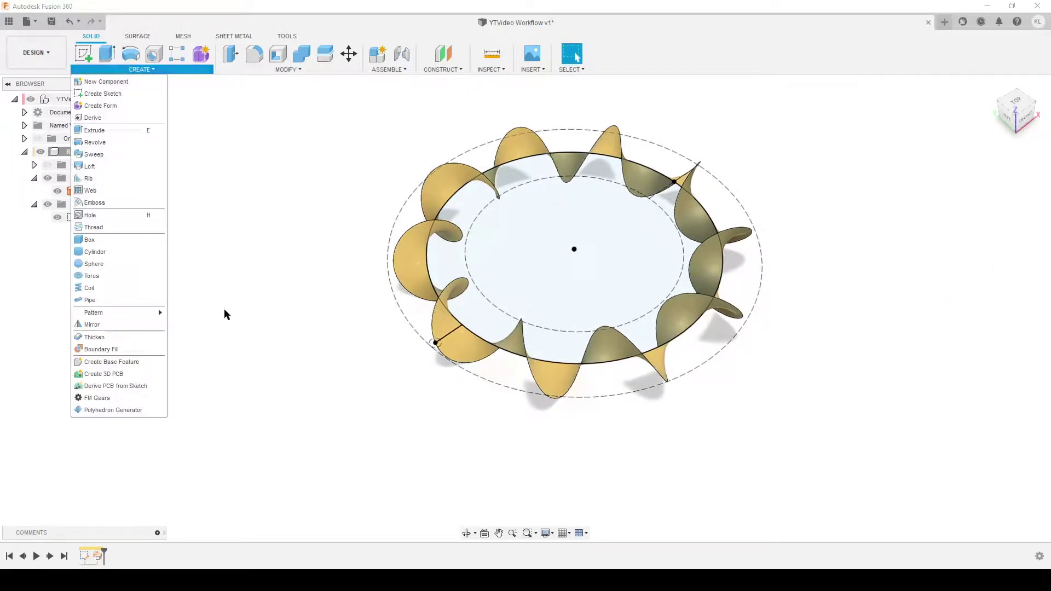
left_click(120, 289)
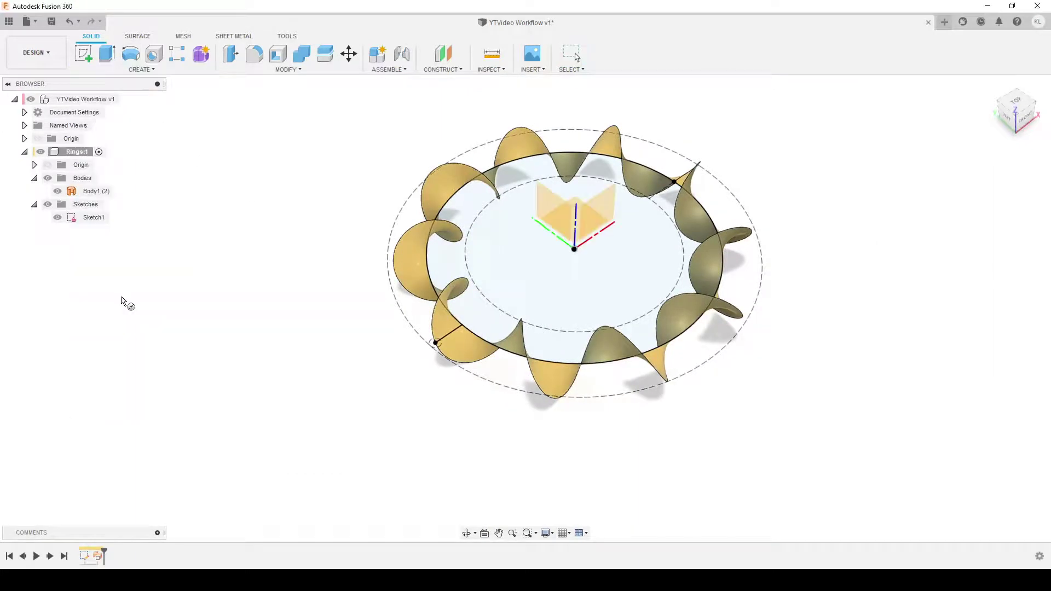
left_click(140, 69)
left_click(88, 298)
scroll(392, 328, "up", 2)
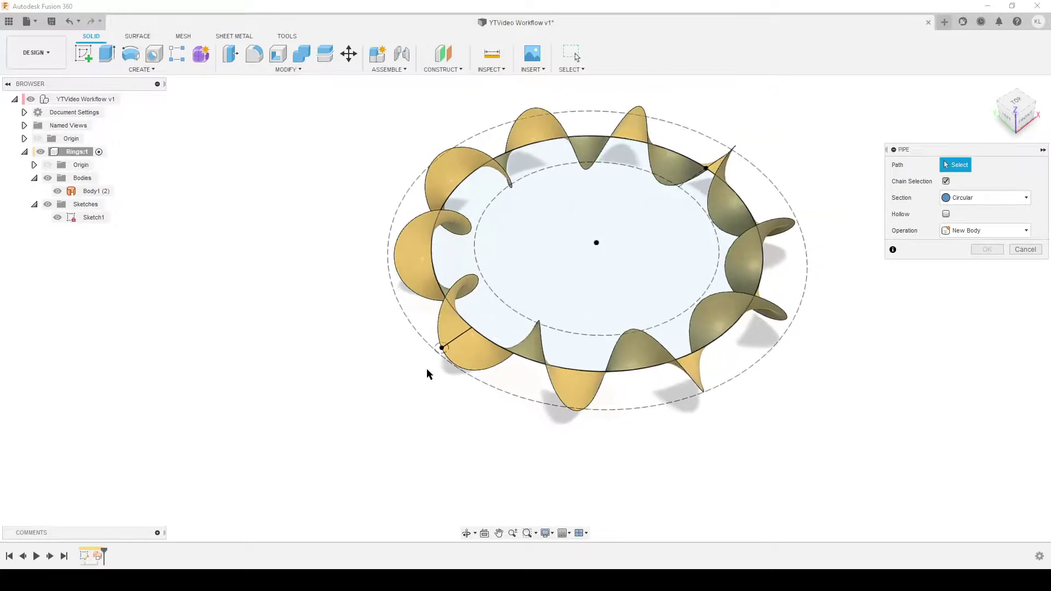
left_click(461, 278)
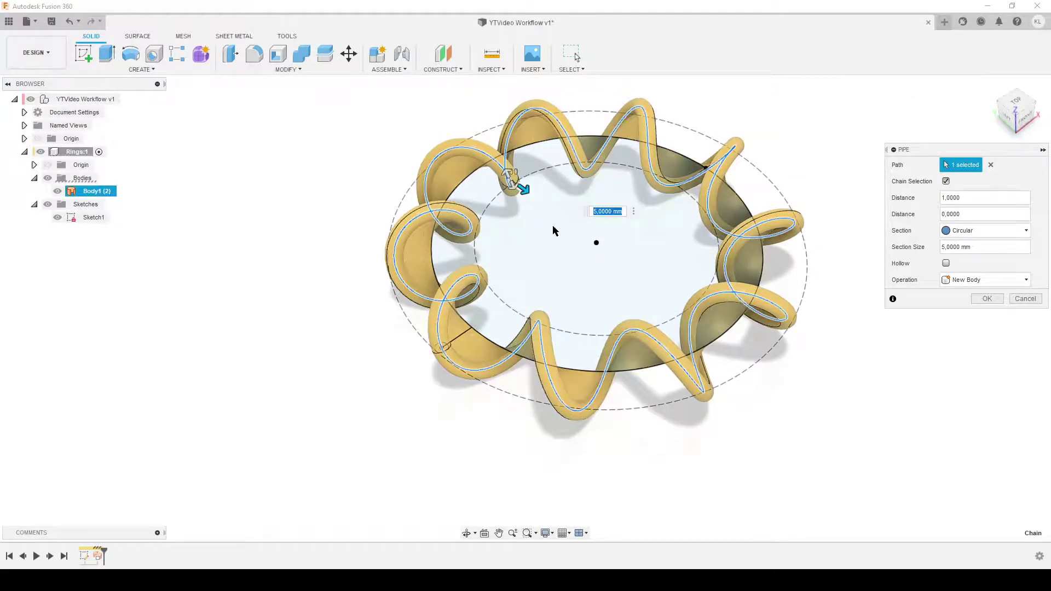
left_click(983, 250)
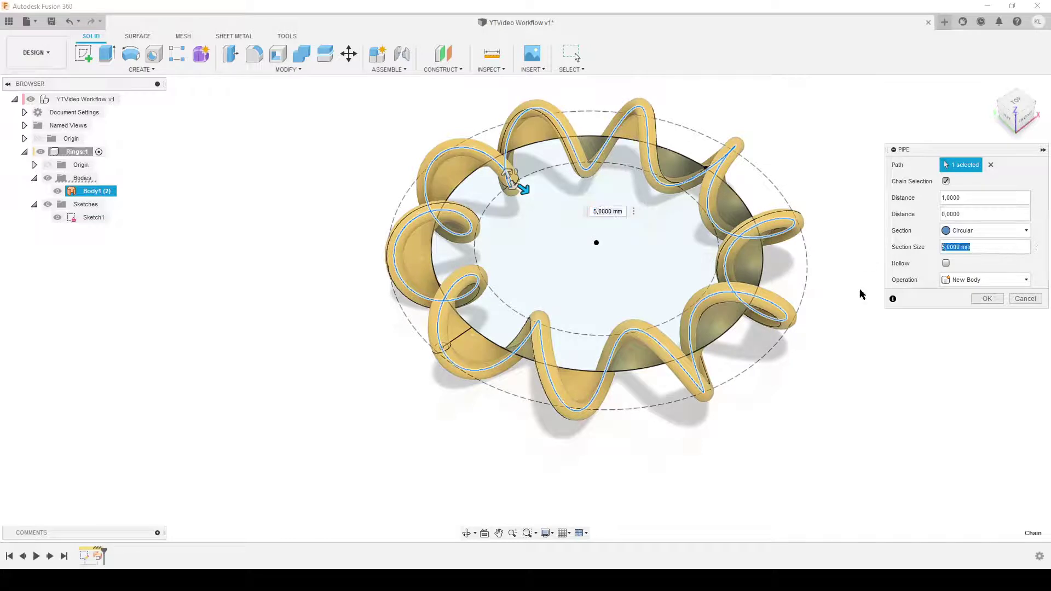
left_click(1023, 299)
Edit the layout sketch to name the small circle's 3.5 mm diameter dimension coildiam, and finish the sketch.
double_click(84, 555)
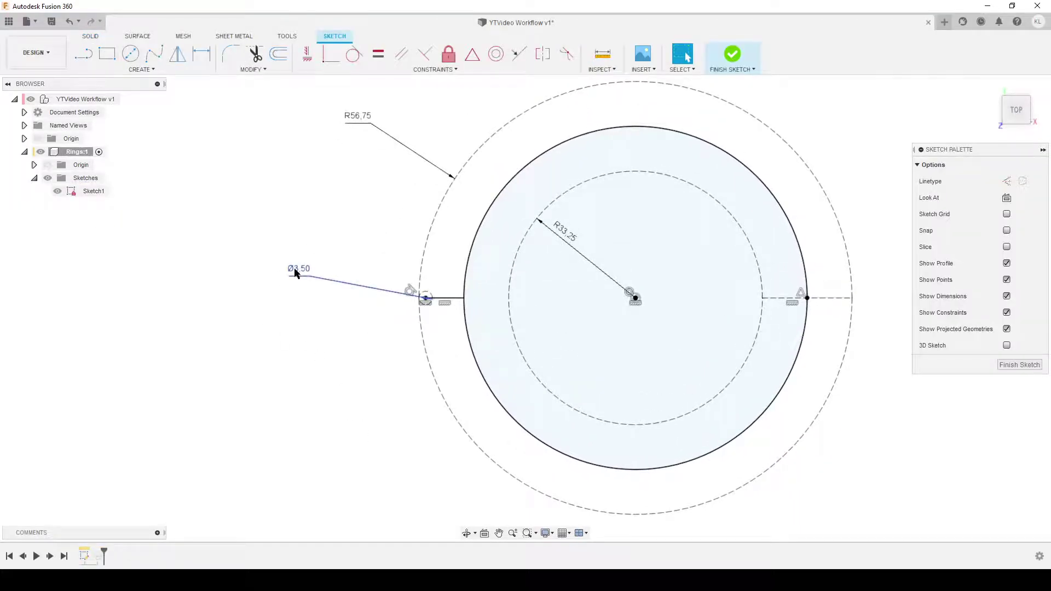
double_click(294, 273)
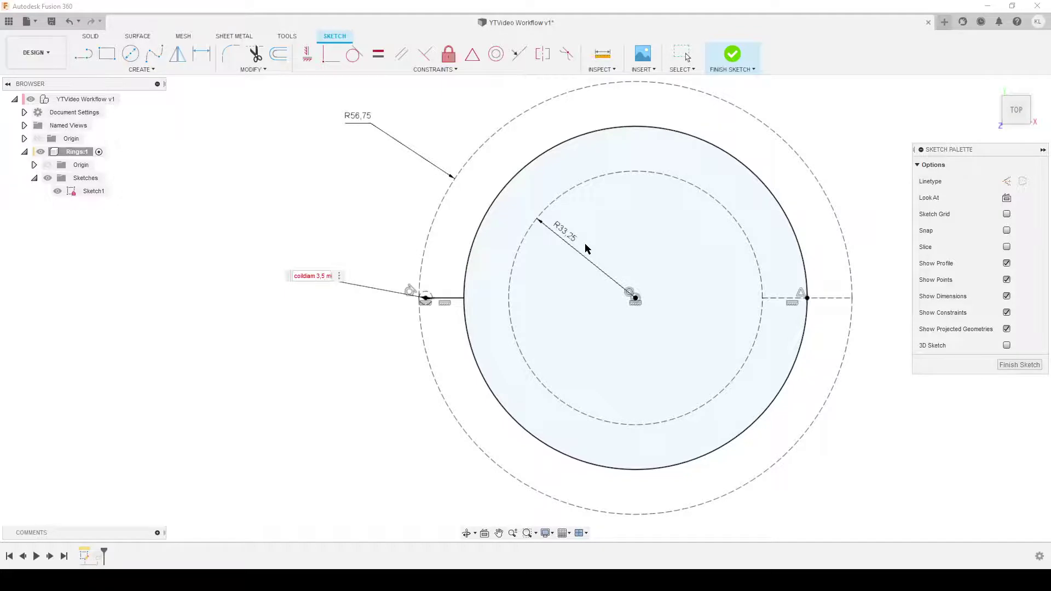
key("Return")
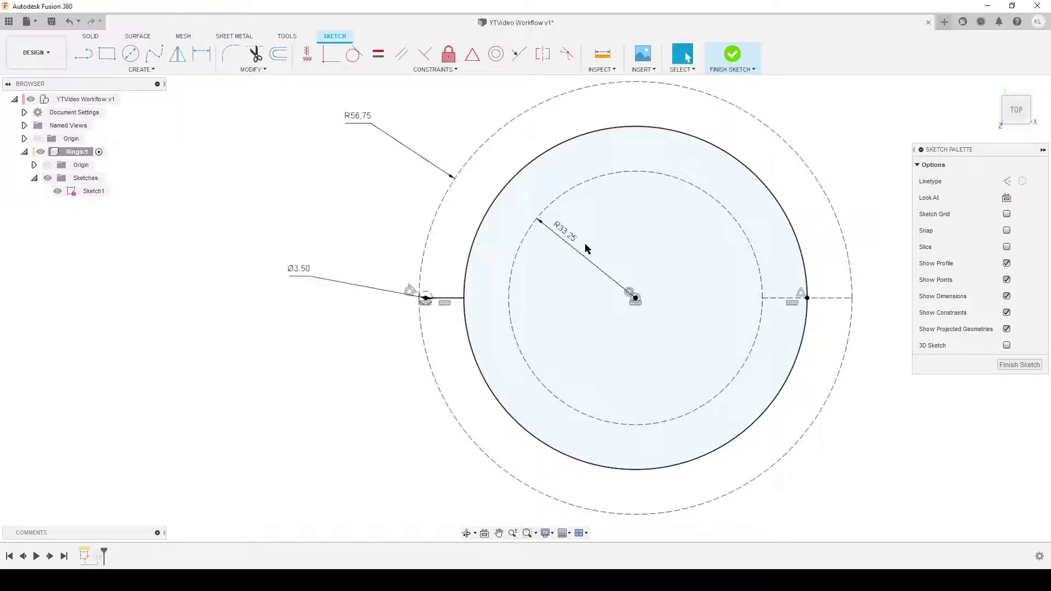
left_click(1018, 365)
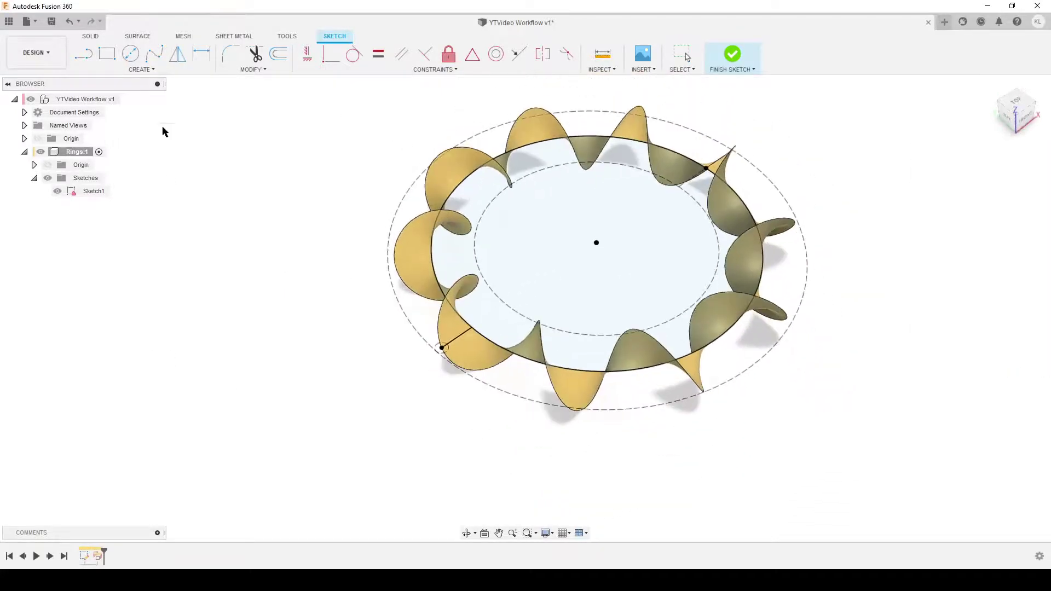
Try to create a circular Pipe as a new body along the twisted surface's spiral edge, with section size coildiam.
left_click(140, 70)
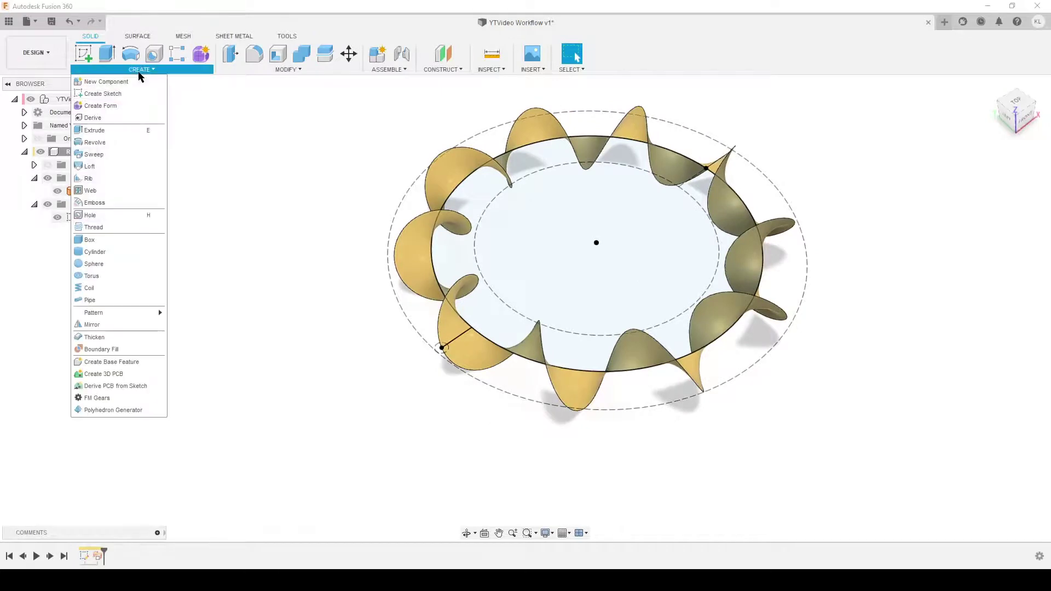
left_click(90, 300)
left_click(456, 285)
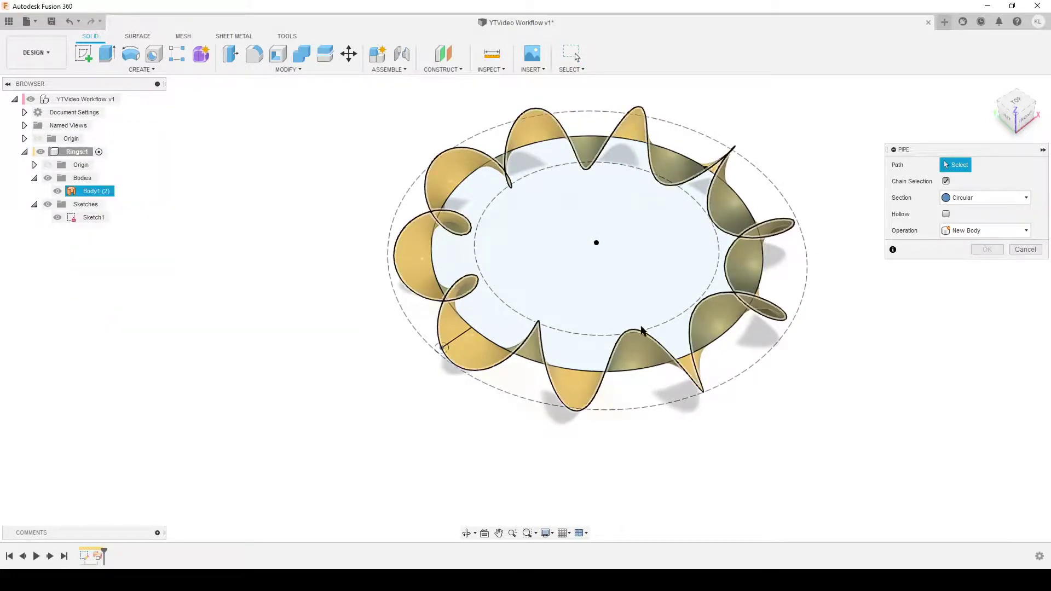
left_click_drag(985, 247, 899, 250)
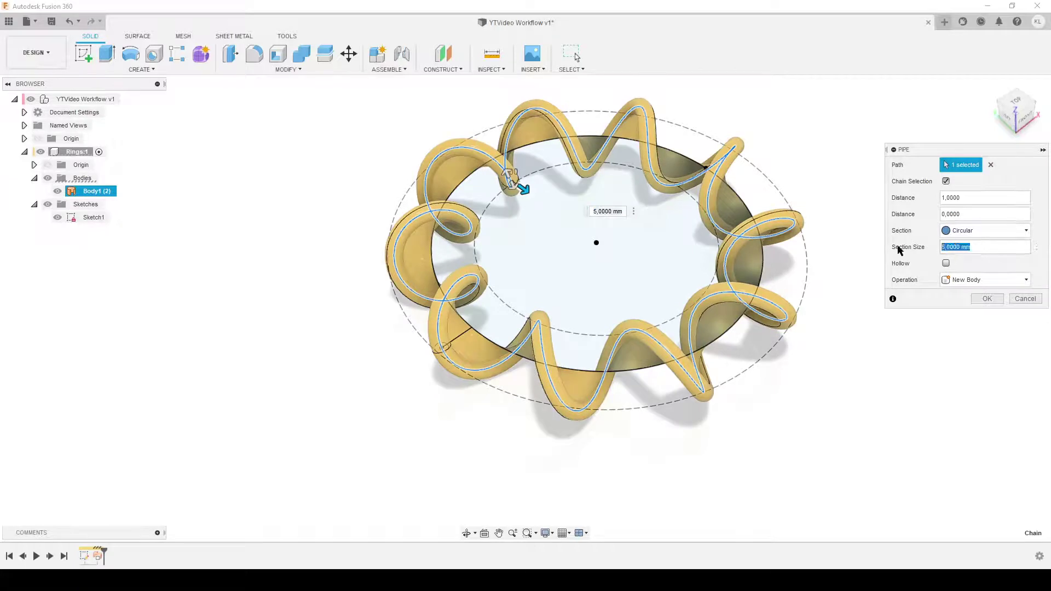
type("c")
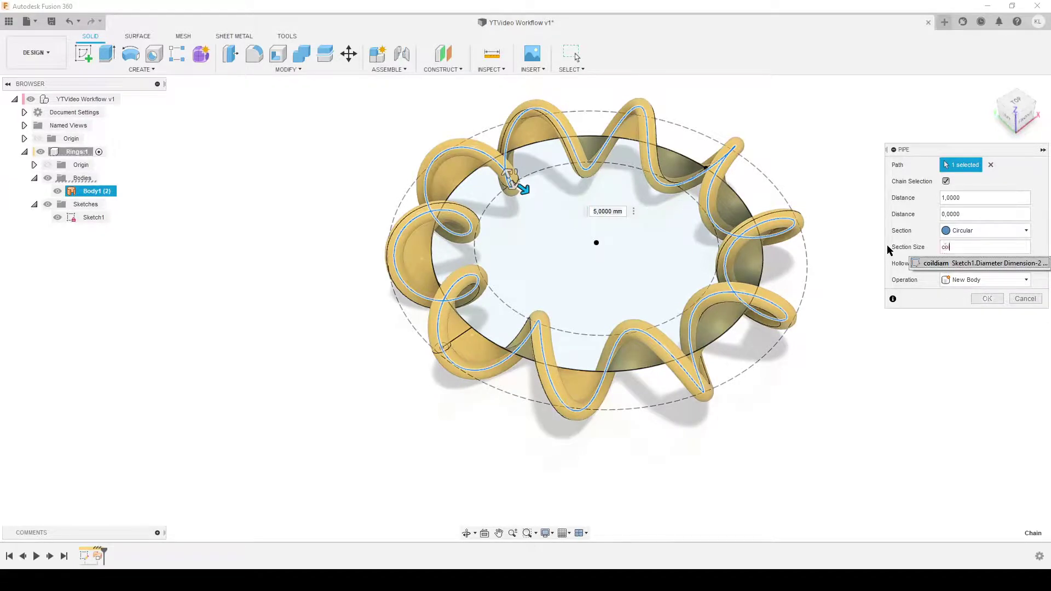
type("o")
key("Return")
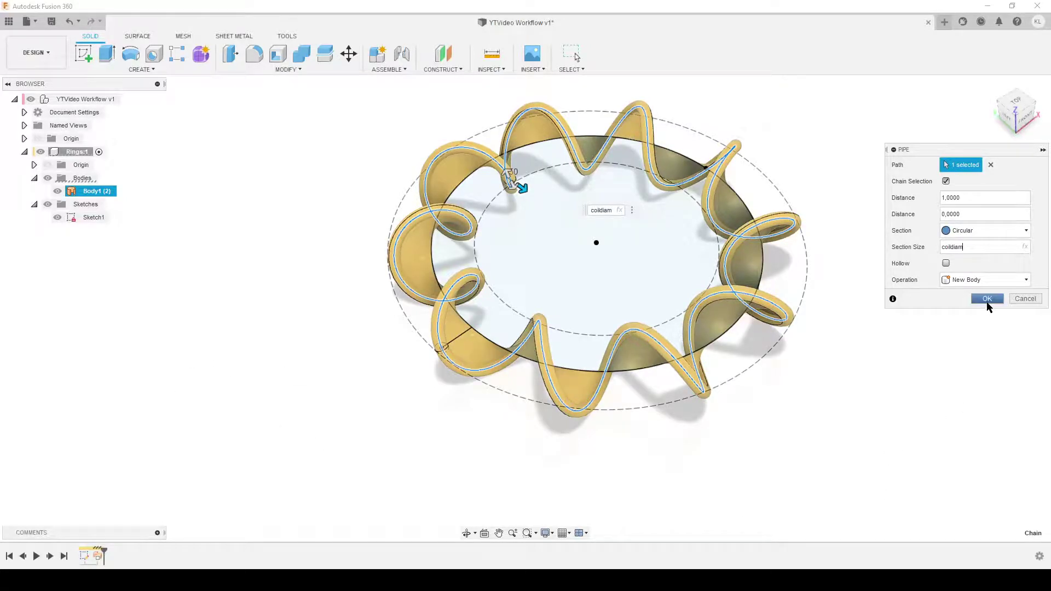
left_click(987, 298)
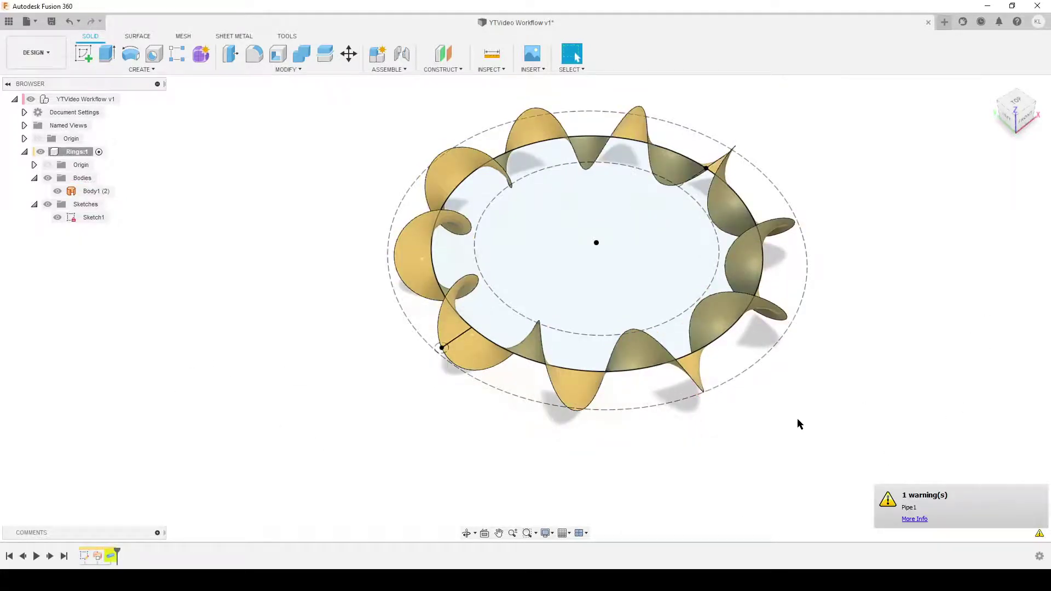
Review the warning details for the pipe feature and close the report.
left_click(914, 518)
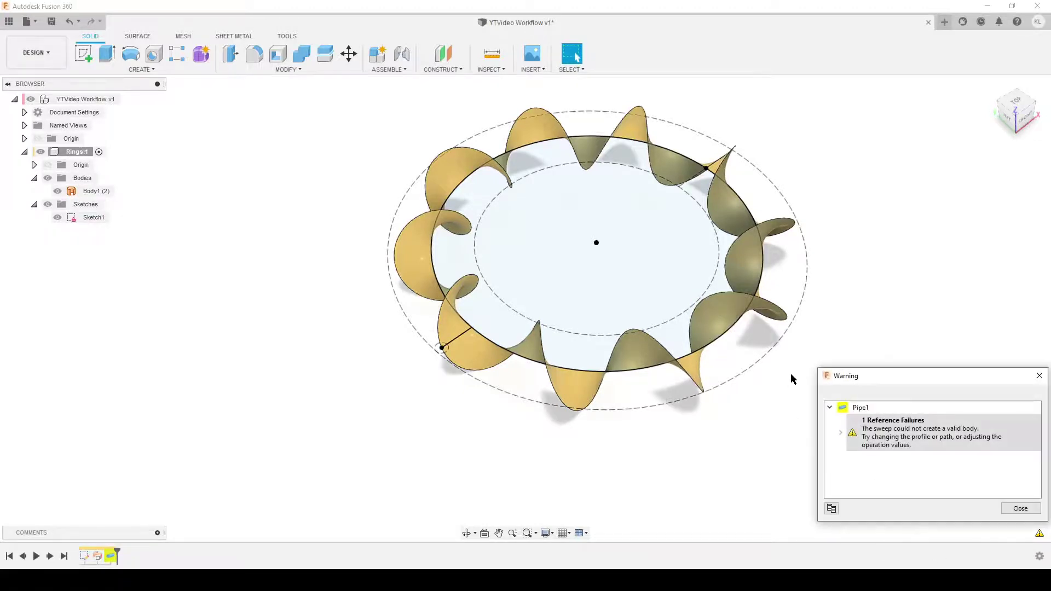
left_click(1019, 507)
scroll(665, 415, "down", 2)
middle_click_drag(672, 419, 629, 442)
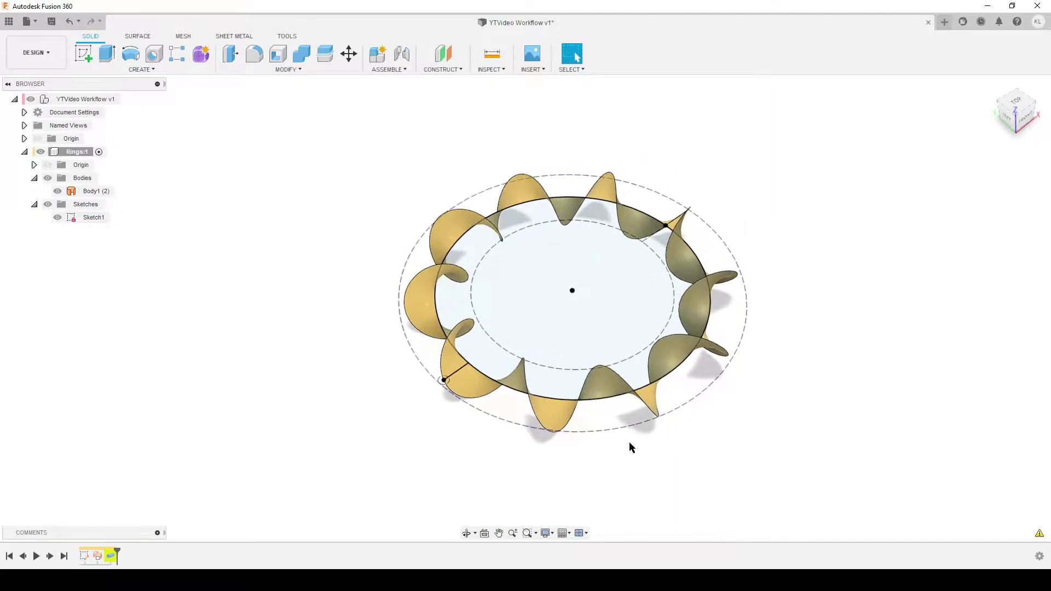
scroll(453, 390, "down", 2)
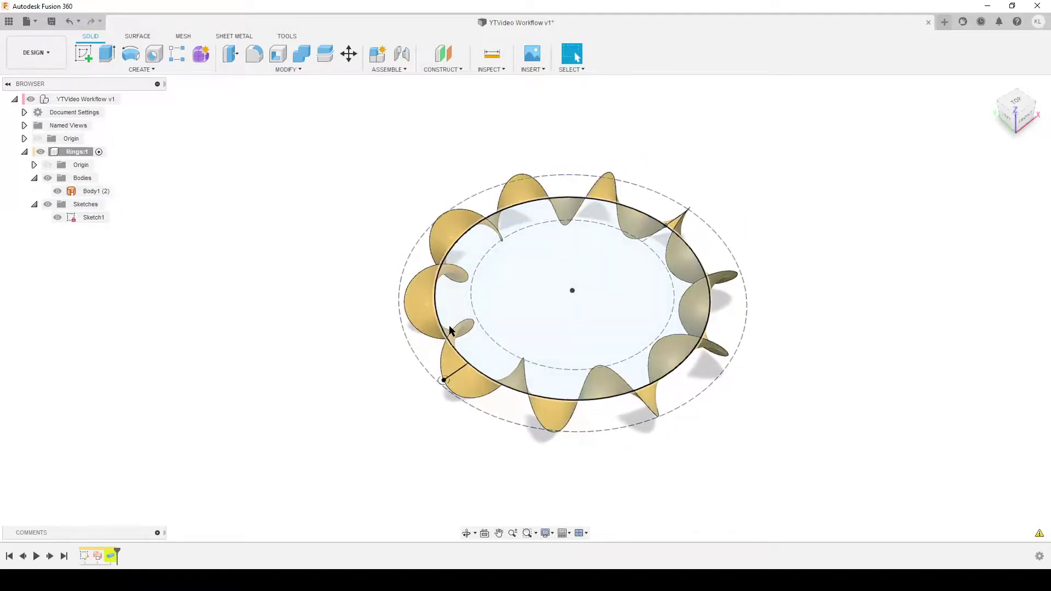
Delete the failed pipe feature from the design history.
scroll(489, 376, "up", 3)
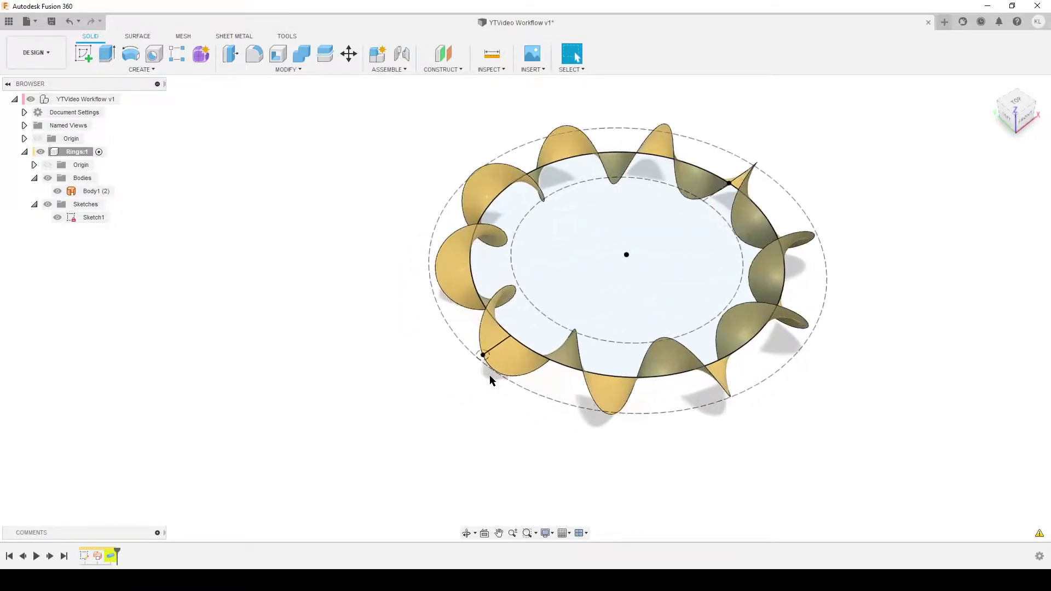
middle_click_drag(765, 422, 694, 449, "shift")
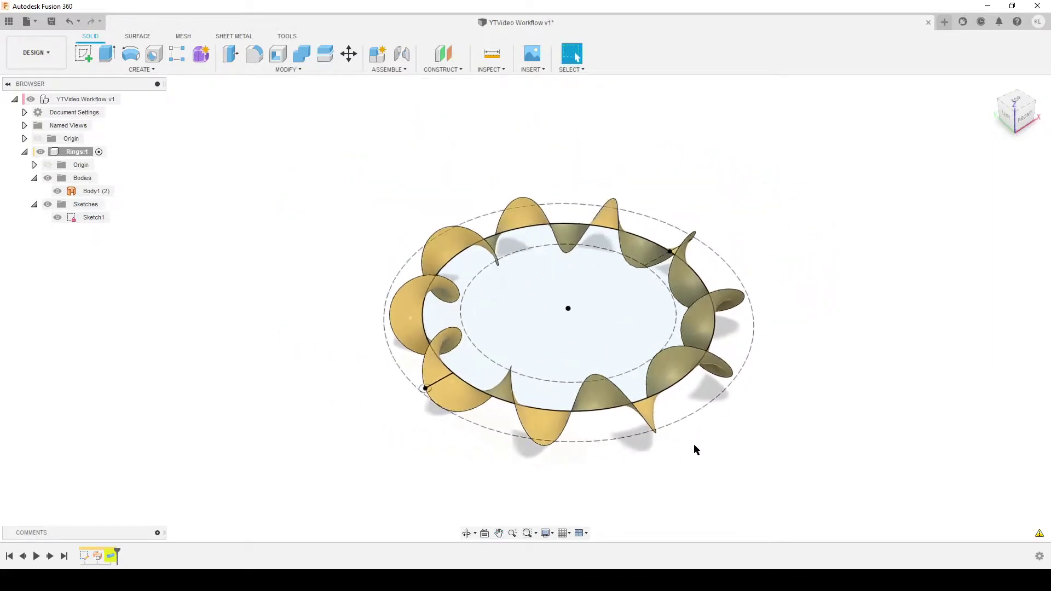
left_click(113, 558)
key("Delete")
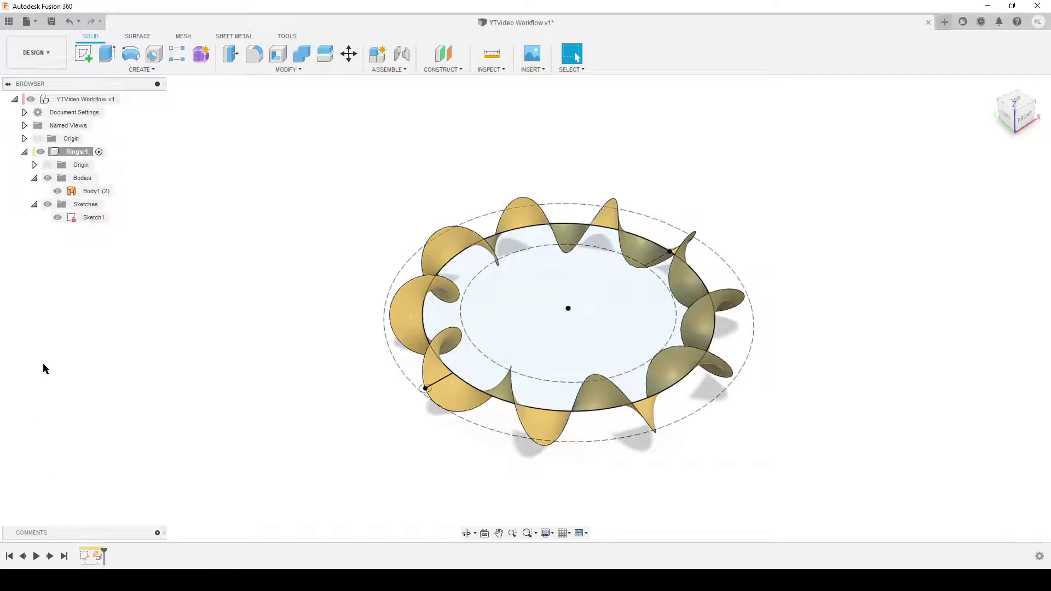
Create a sketch on the vertical YZ origin plane, include the twisted surface's spiral outer edge as 3D geometry, and finish the sketch.
left_click(83, 53)
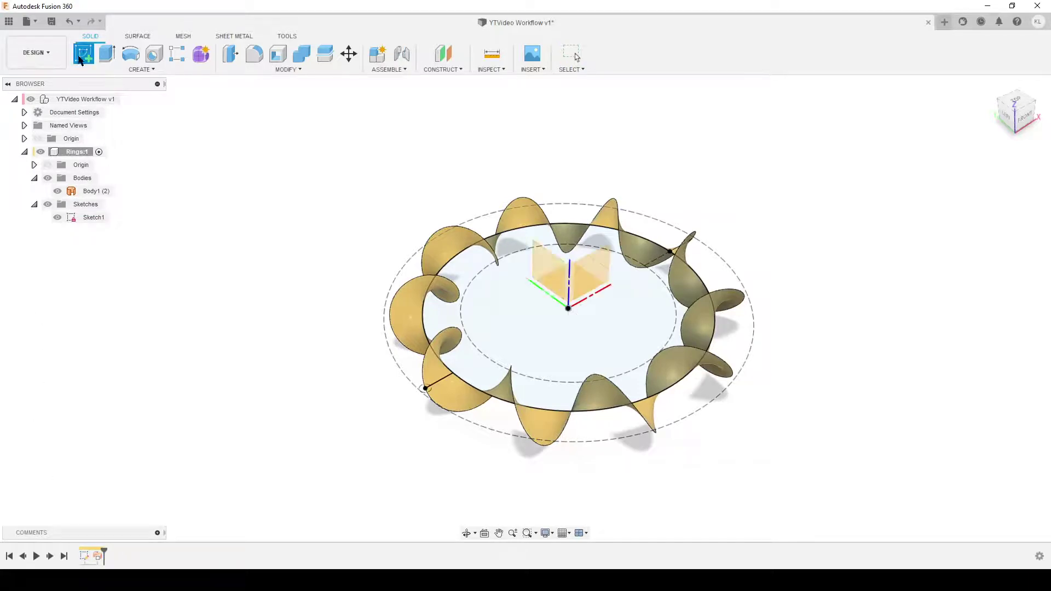
left_click(551, 273)
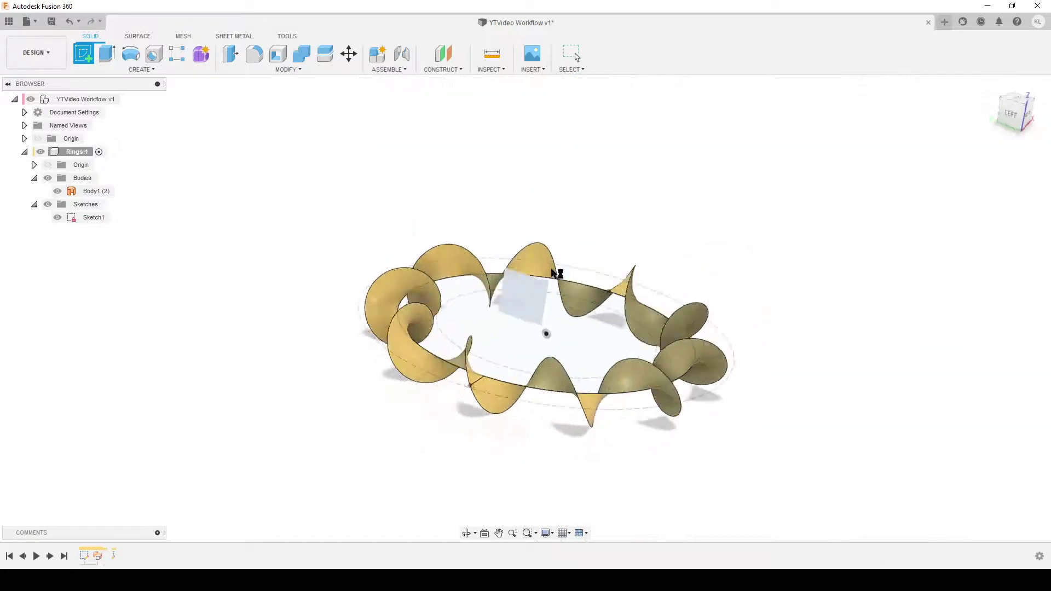
left_click(121, 68)
mouse_move(142, 267)
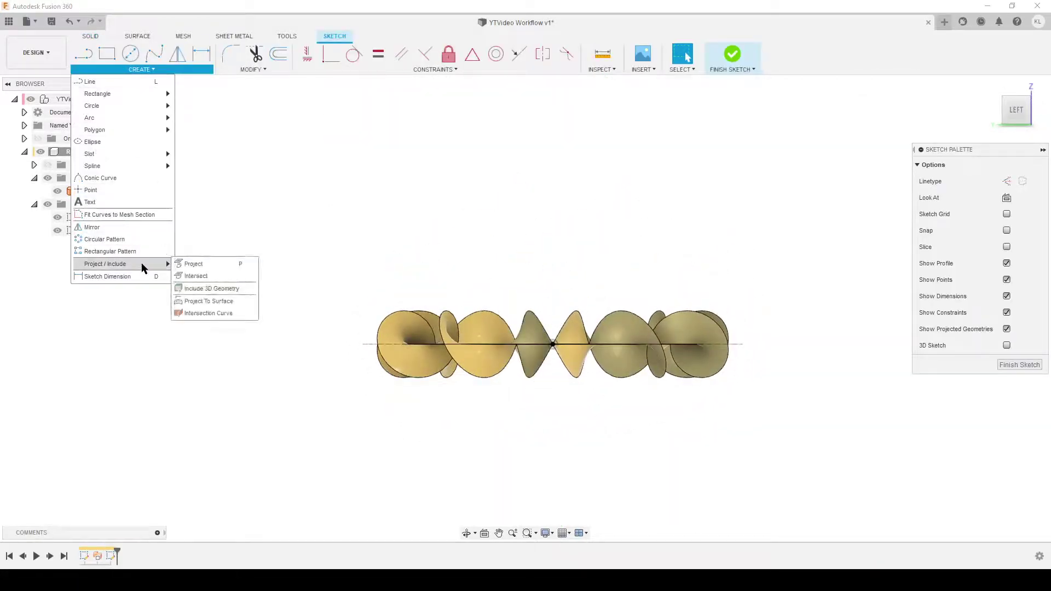
left_click(236, 291)
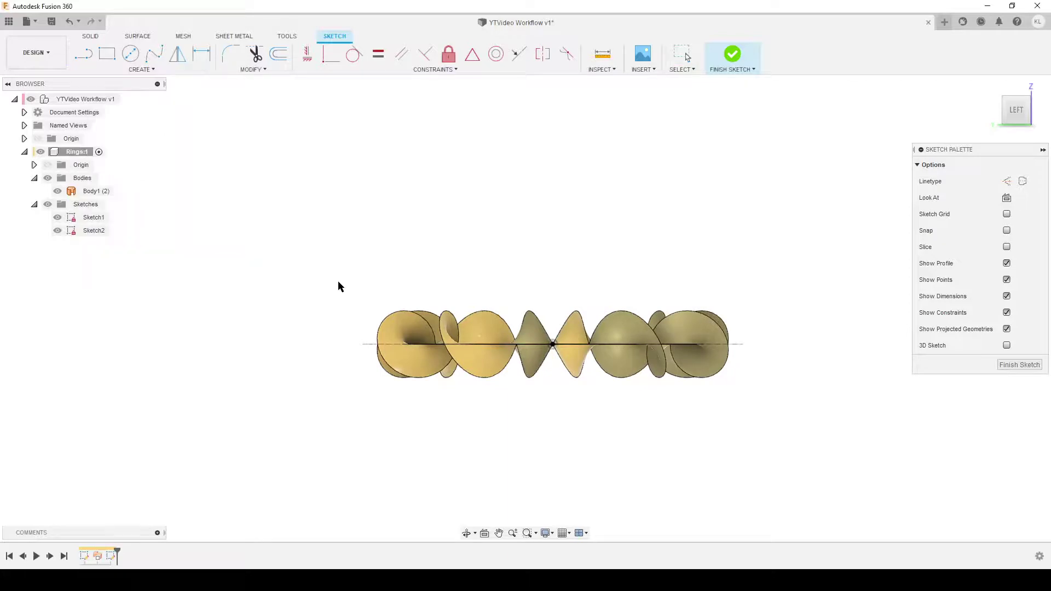
middle_click_drag(338, 281, 331, 478, "shift")
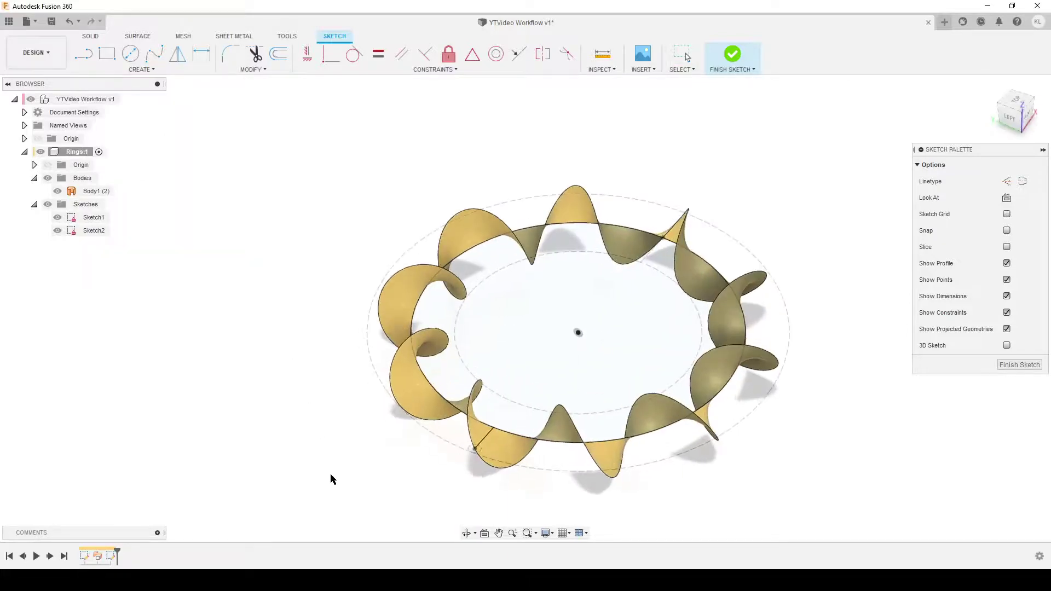
left_click(578, 434)
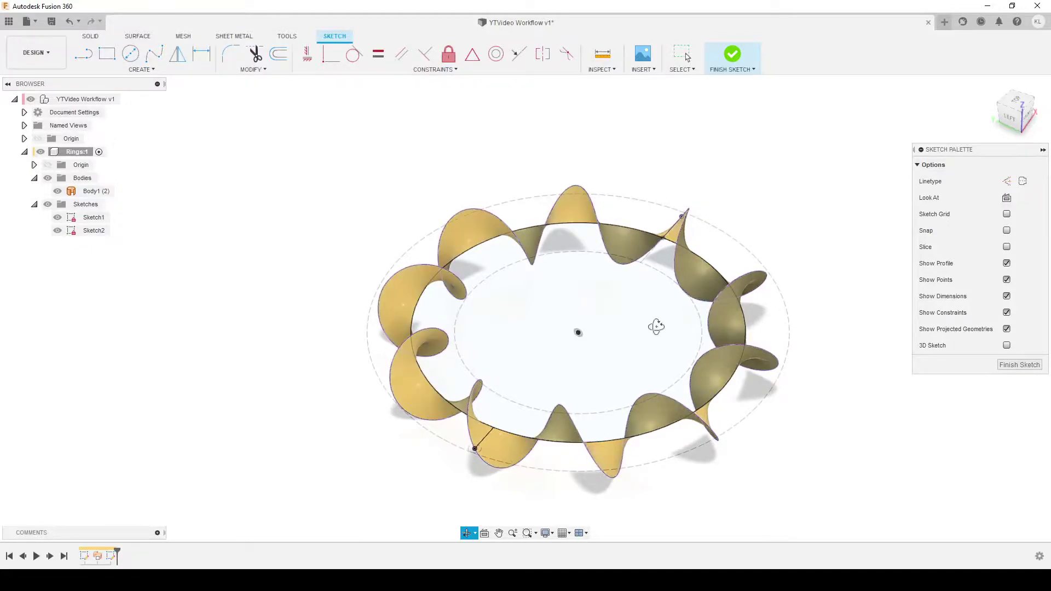
middle_click_drag(657, 326, 793, 310, "shift")
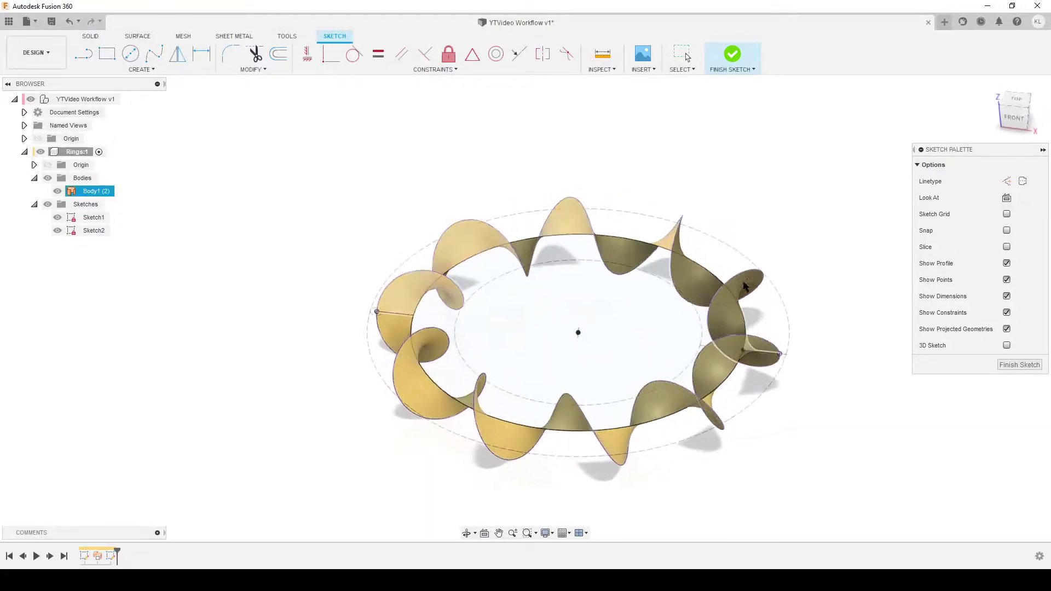
left_click(56, 191)
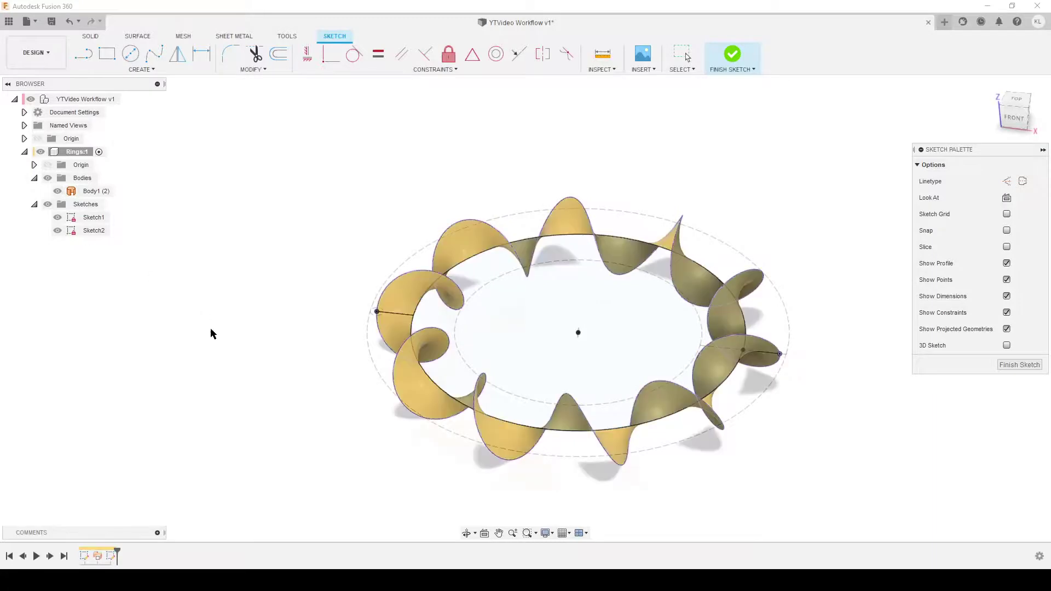
middle_click_drag(211, 333, 246, 290, "shift")
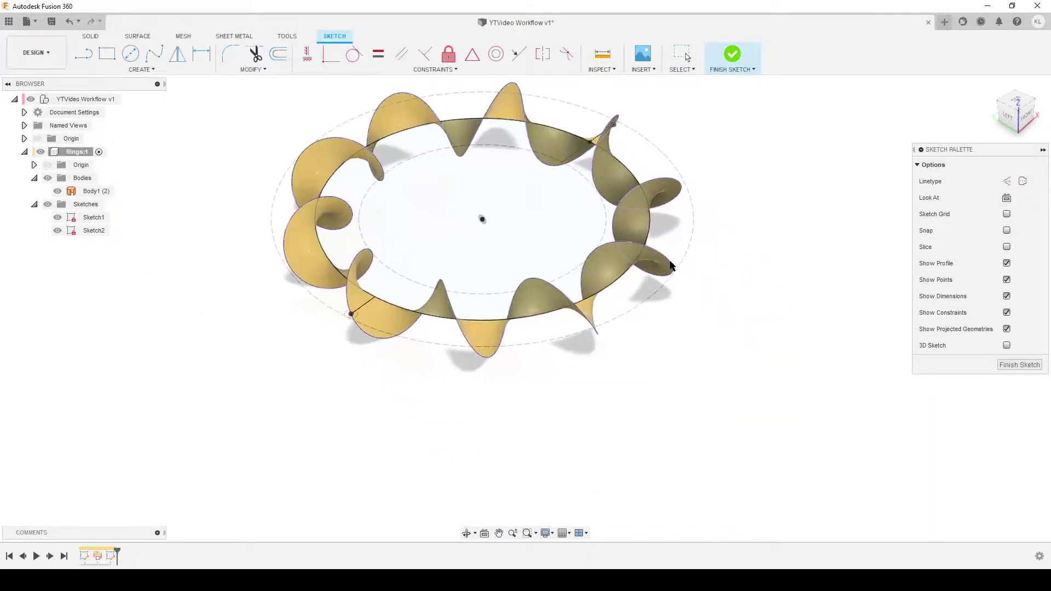
left_click(1022, 365)
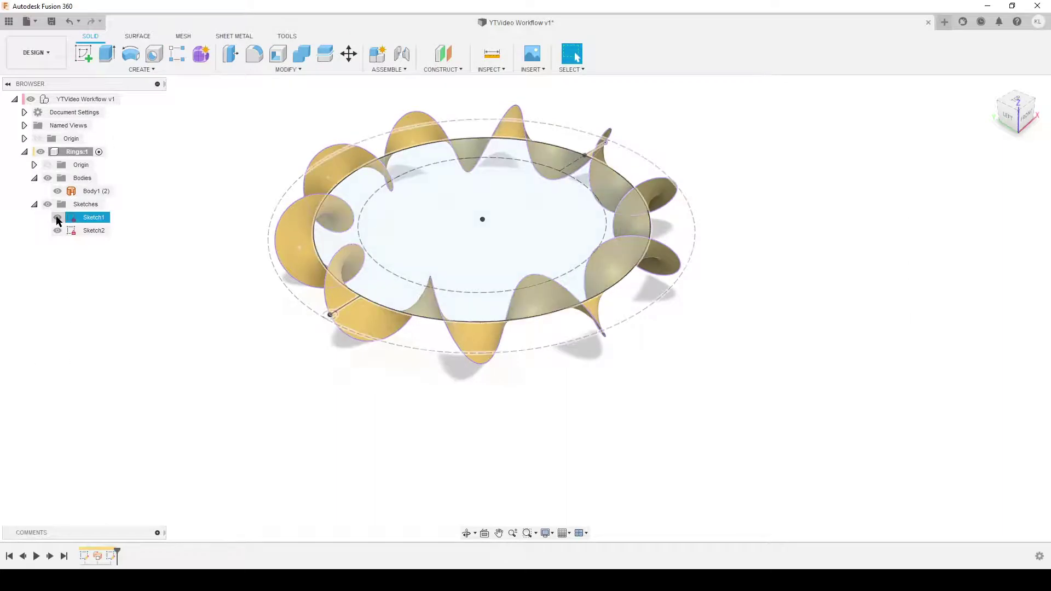
Hide Sketch1 and remove the twisted surface body with a Remove feature, keeping the included spiral curve.
left_click(57, 218)
middle_click_drag(145, 313, 217, 361)
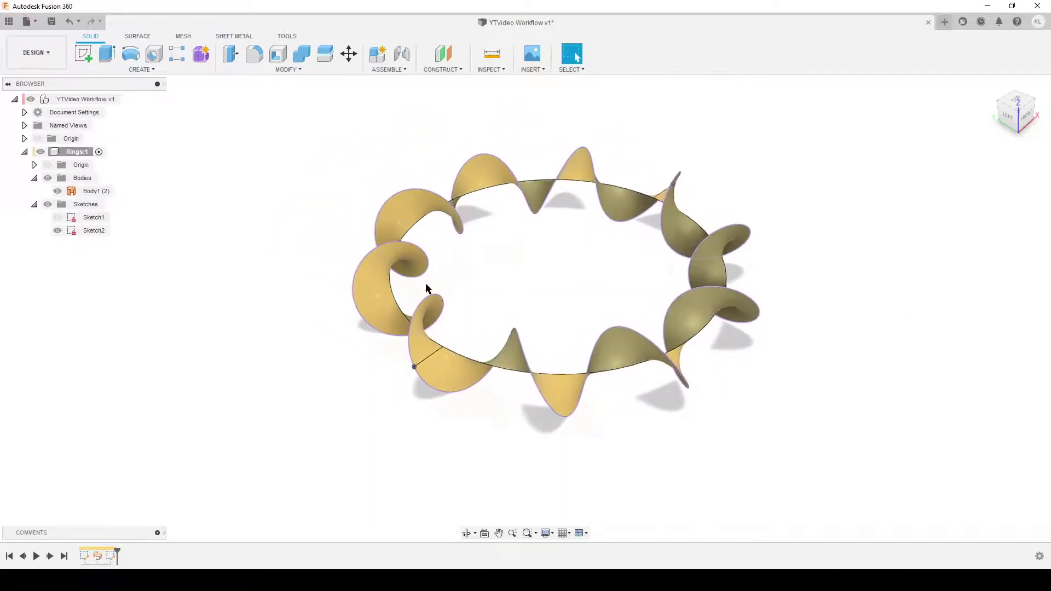
left_click(405, 207)
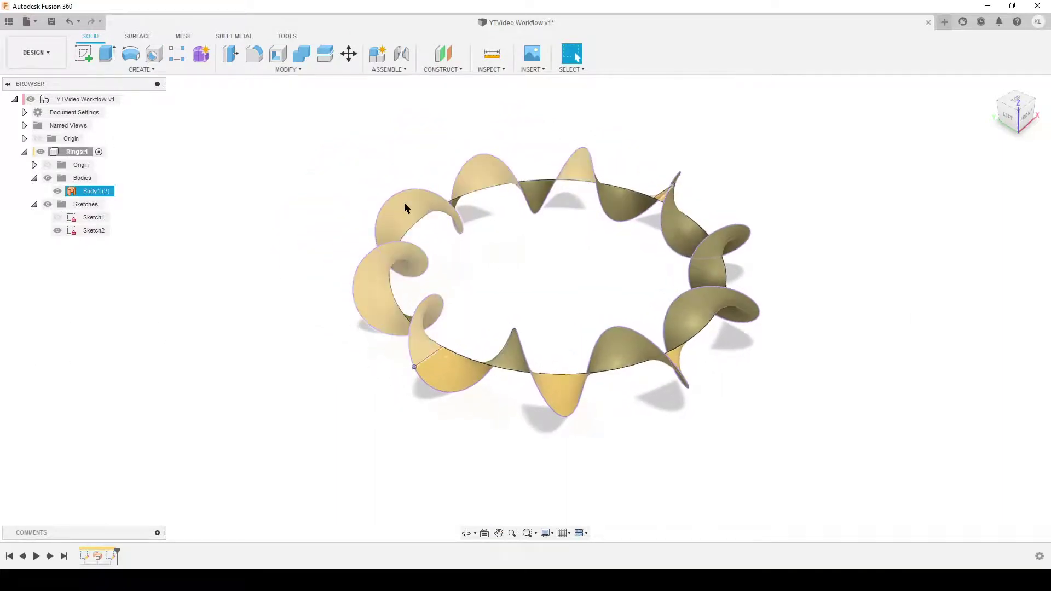
right_click(93, 191)
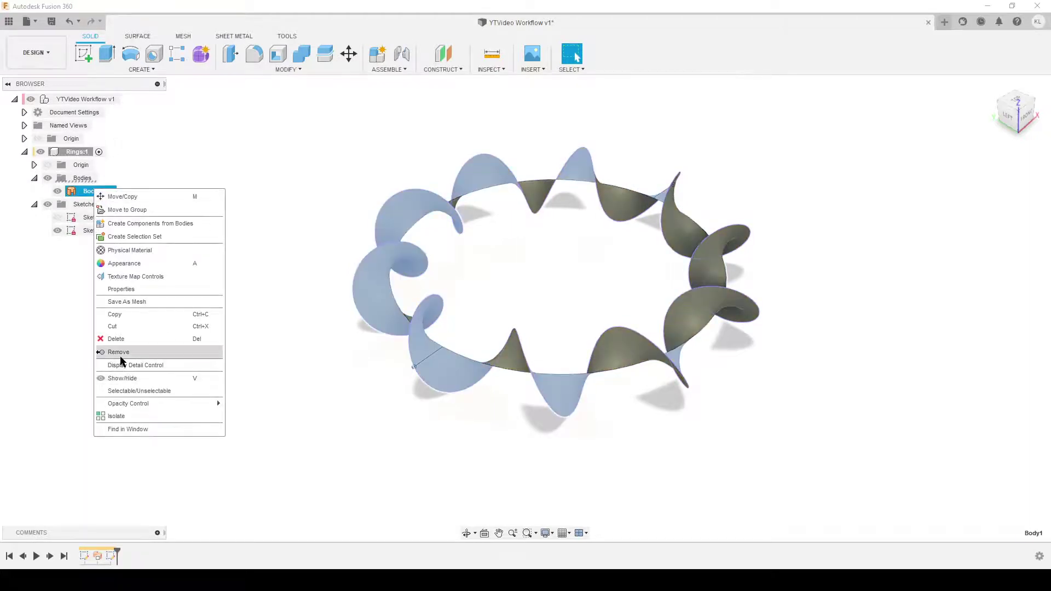
left_click(215, 352)
mouse_move(252, 390)
middle_mouse_down("shift")
mouse_move(326, 368)
mouse_move(345, 417)
mouse_move(424, 420)
mouse_move(358, 404)
mouse_move(335, 422)
middle_mouse_up("shift")
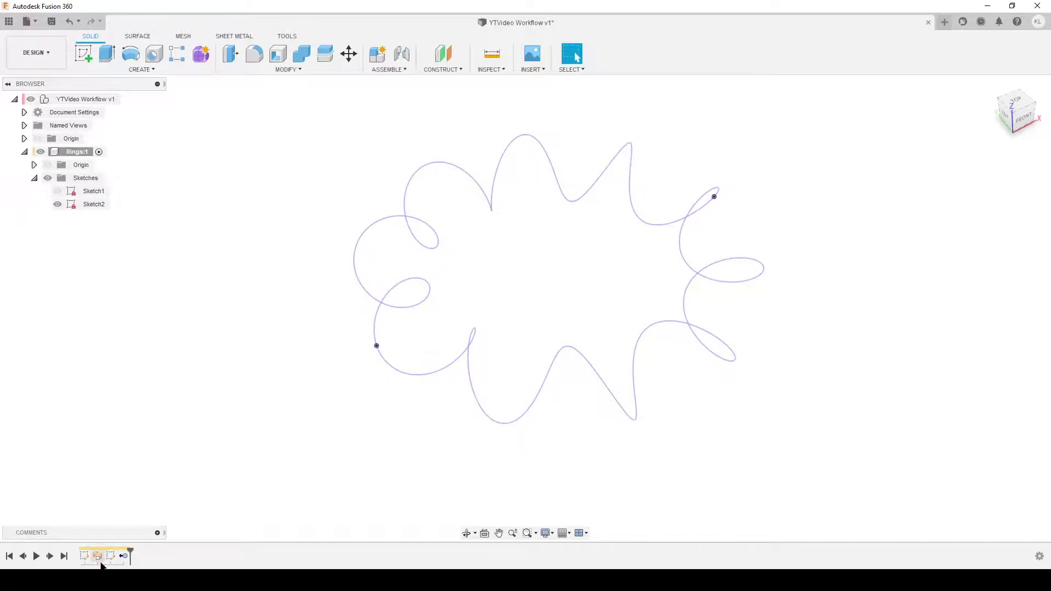
mouse_move(99, 557)
Create a circular Pipe as a new body along the Sketch2 spiral curve, with section size coildiam.
left_click(148, 70)
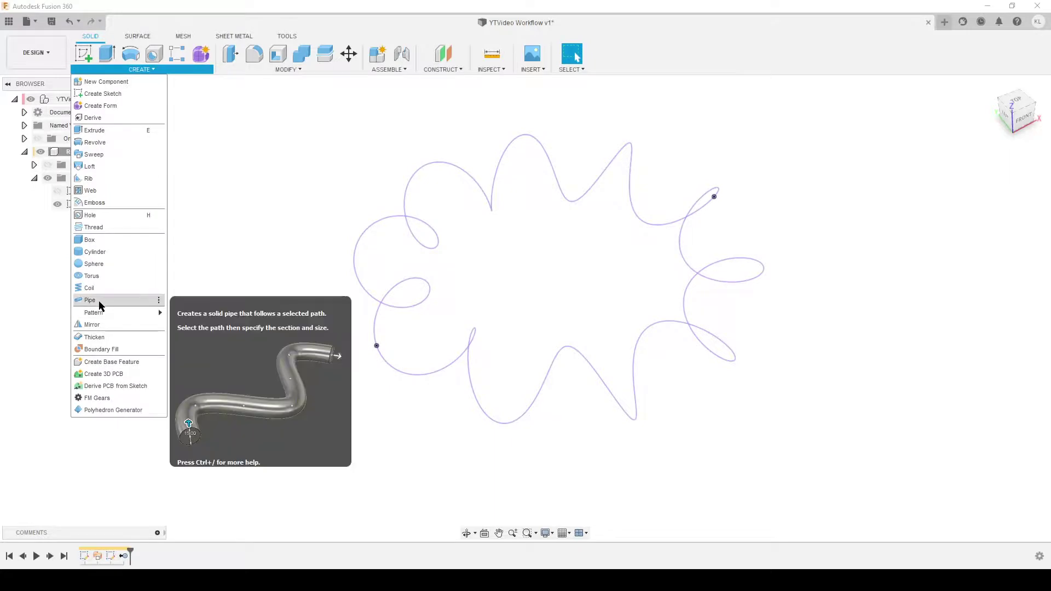
left_click(99, 302)
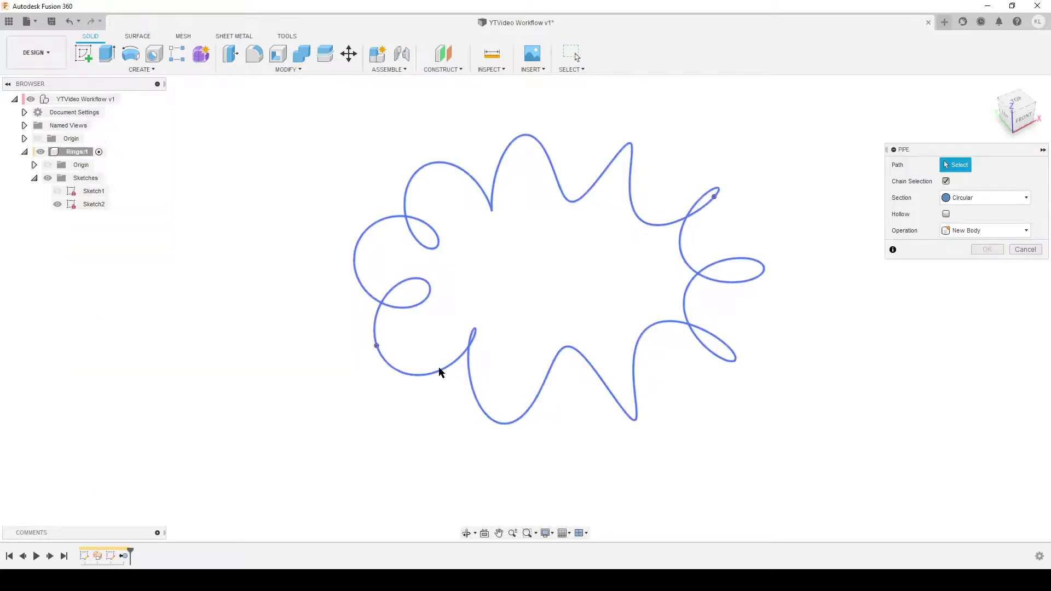
left_click(684, 282)
left_click_drag(980, 245, 893, 247)
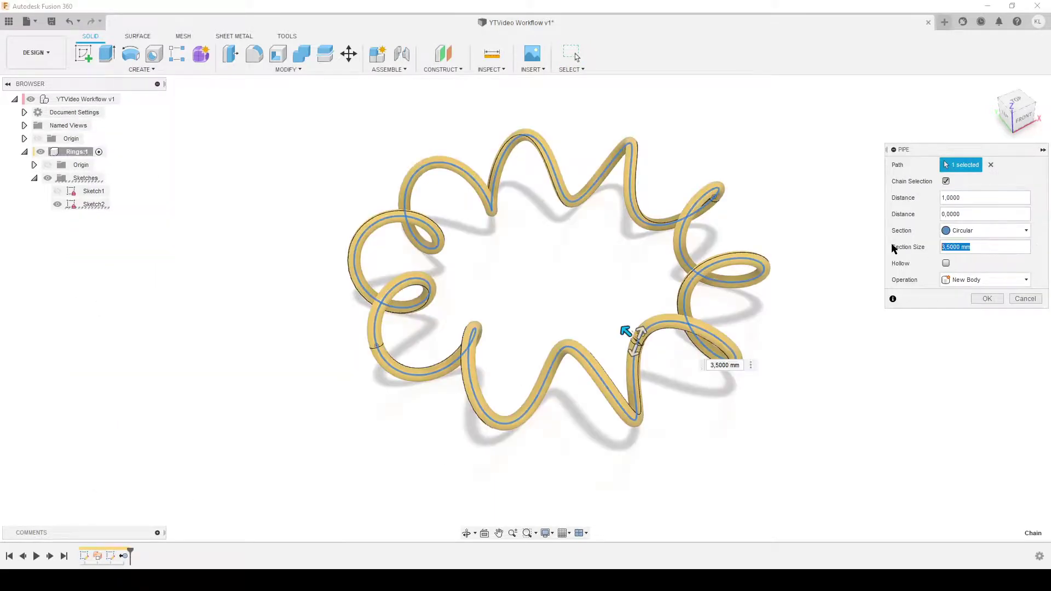
type("coi")
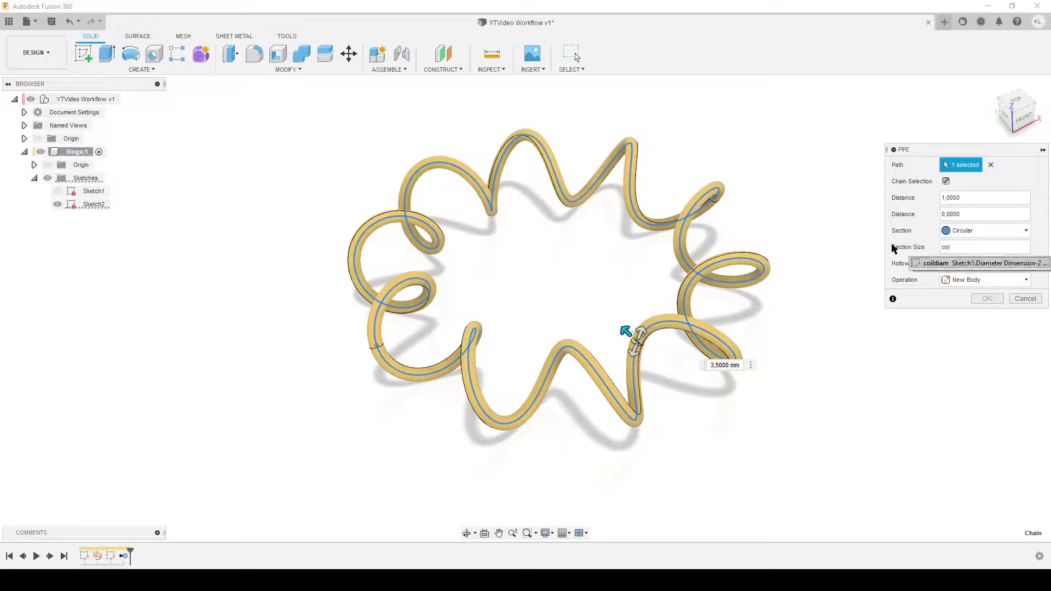
type("ldiam")
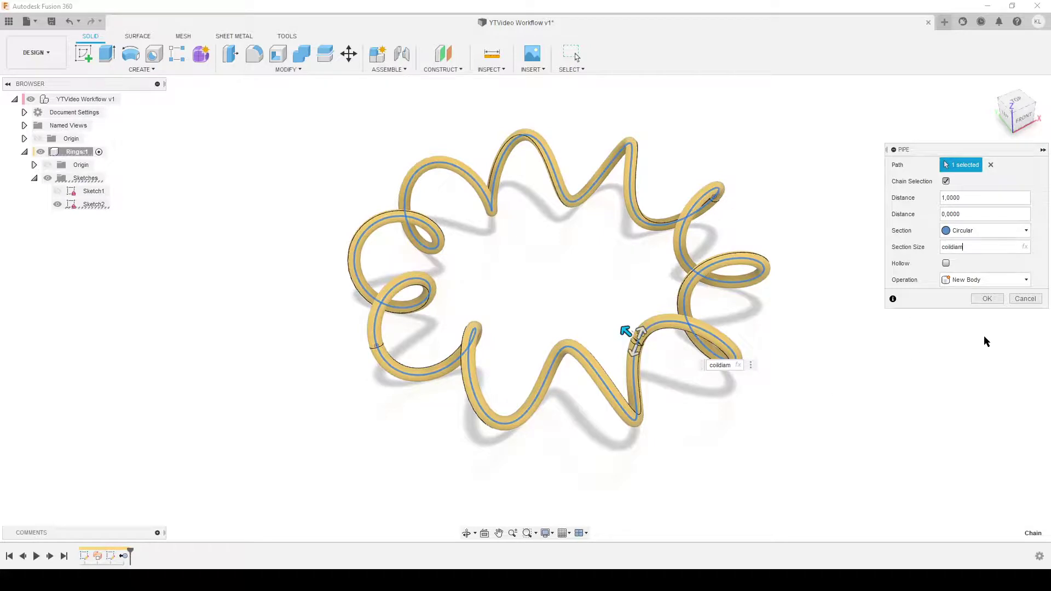
left_click(986, 299)
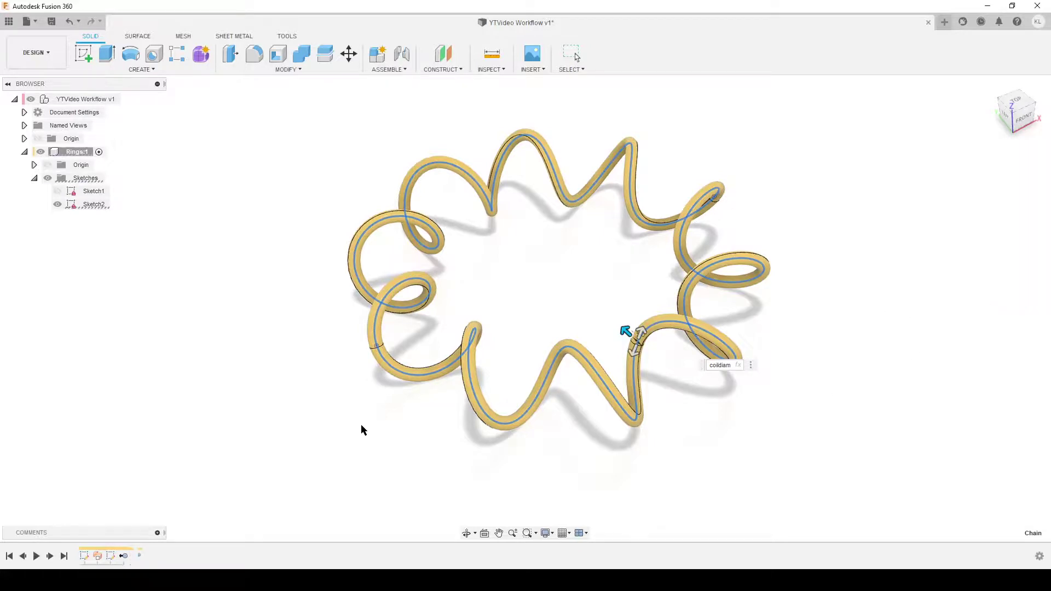
middle_click_drag(665, 430, 589, 441, "shift")
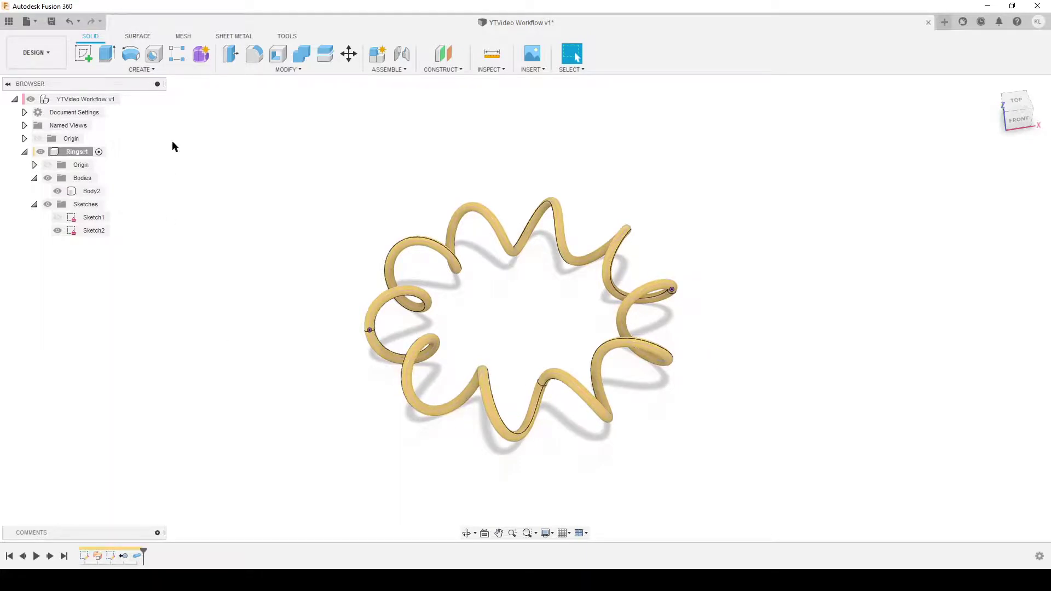
Set up a circular pattern of type Bodies with the coil body as its object and the Z axis as its axis.
type("scir")
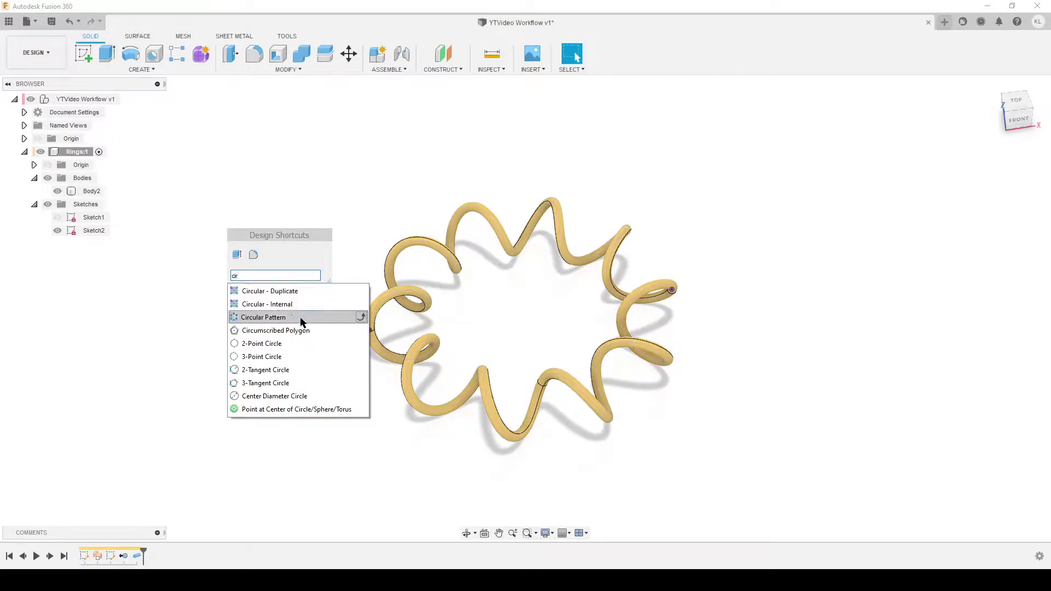
left_click(300, 319)
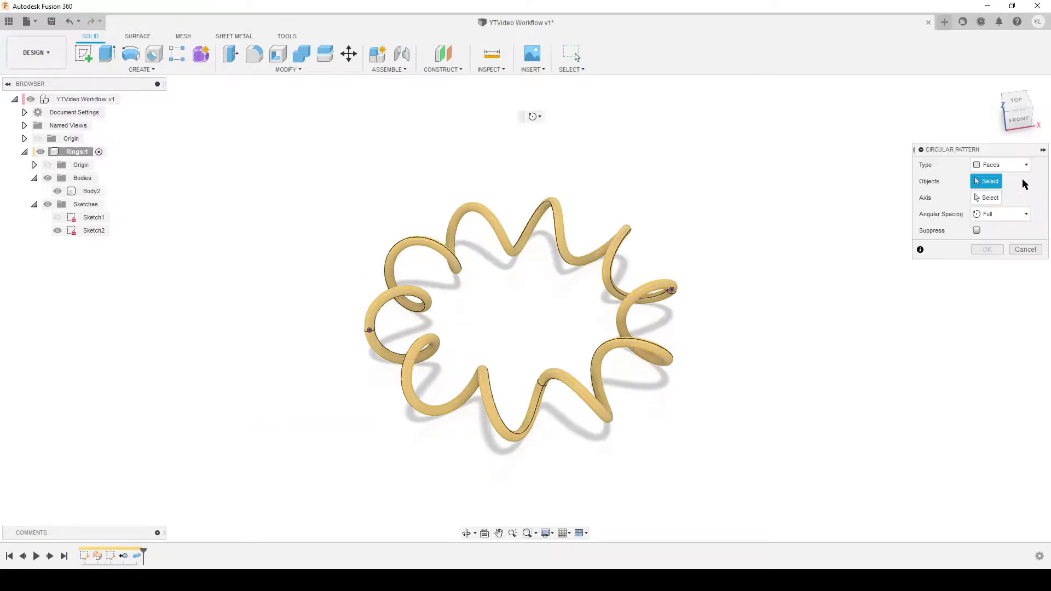
left_click(1007, 165)
left_click(993, 191)
left_click(576, 399)
left_click(988, 198)
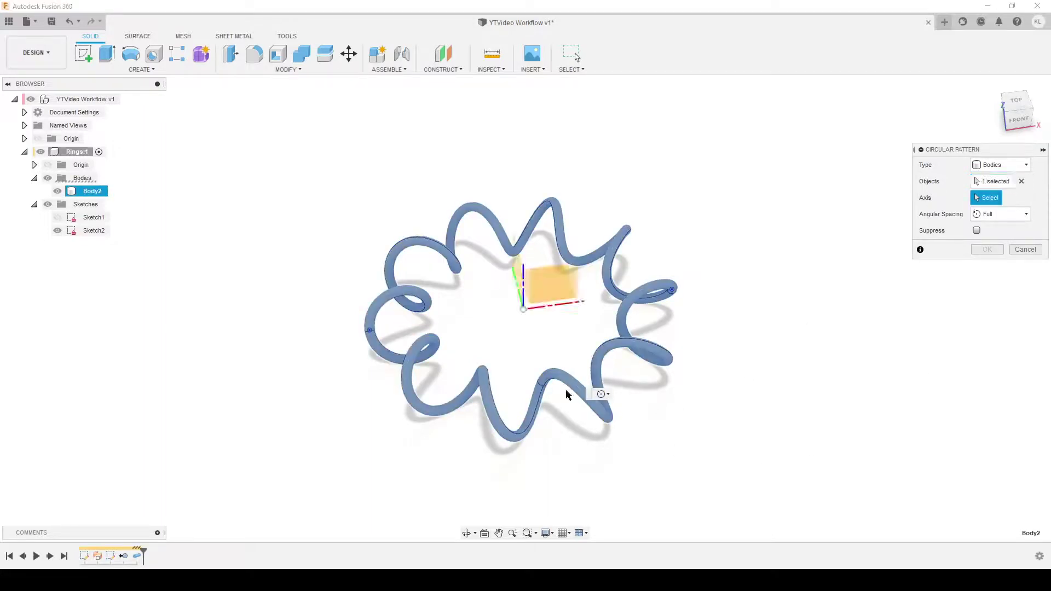
left_click(524, 268)
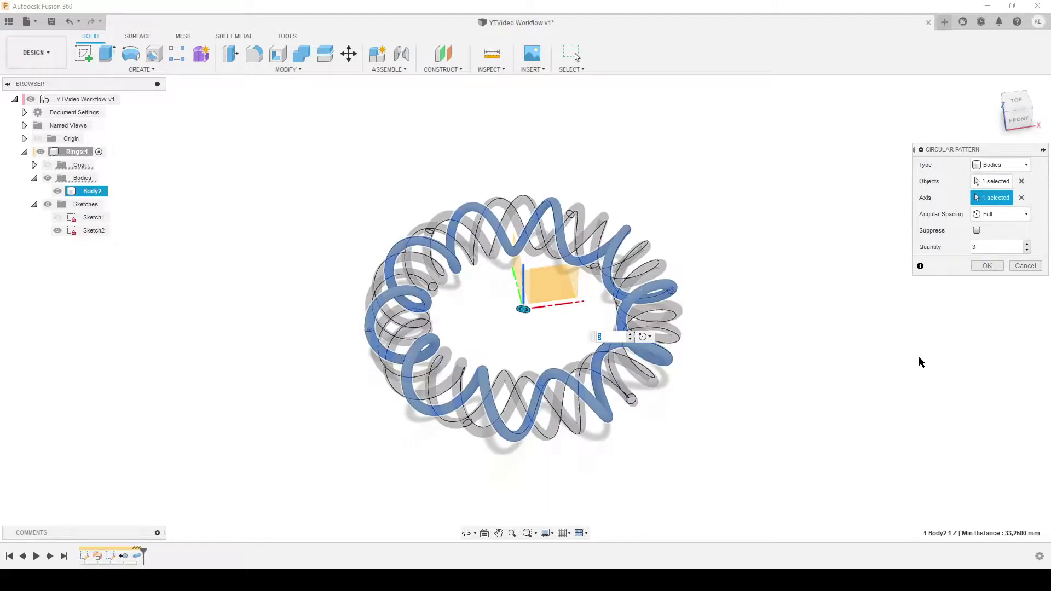
Set the circular pattern to quantity 4 with Angle spacing and a total angle of 360/4/10*3, and create it.
left_click(1026, 243)
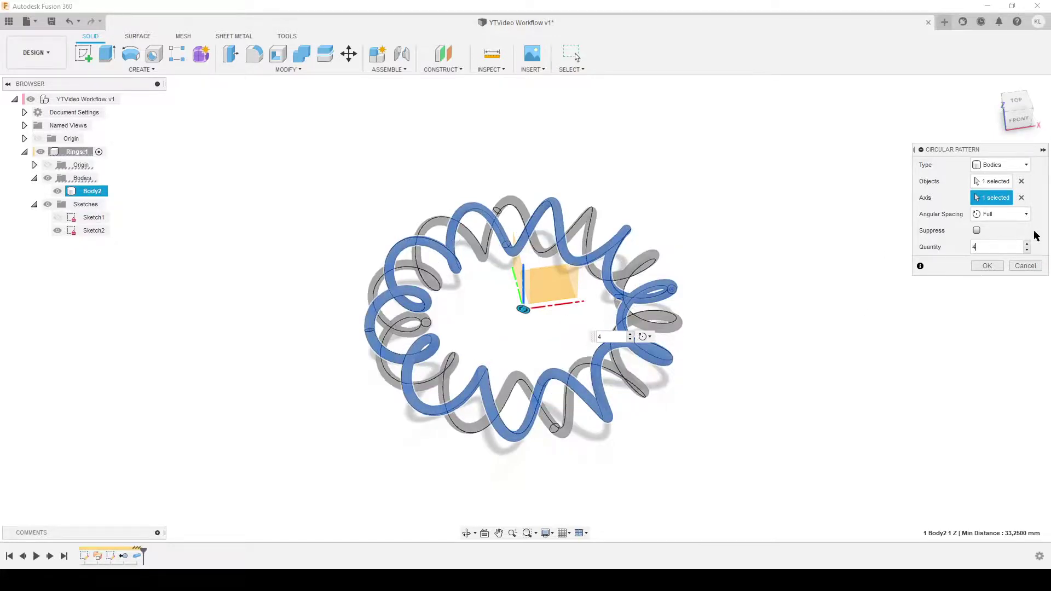
left_click(1021, 215)
left_click(990, 241)
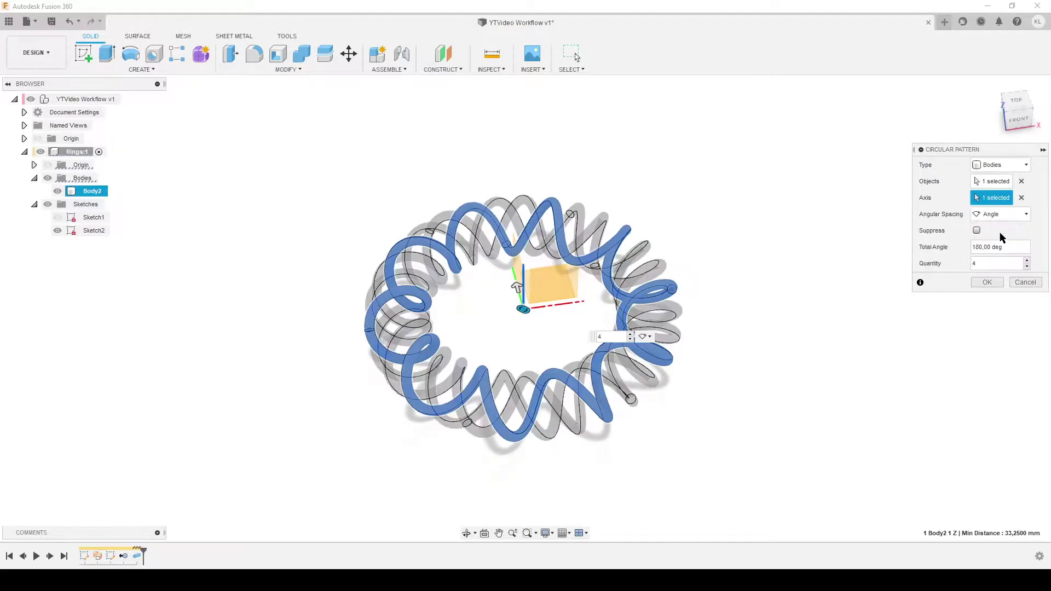
left_click_drag(1010, 245, 918, 249)
type("360")
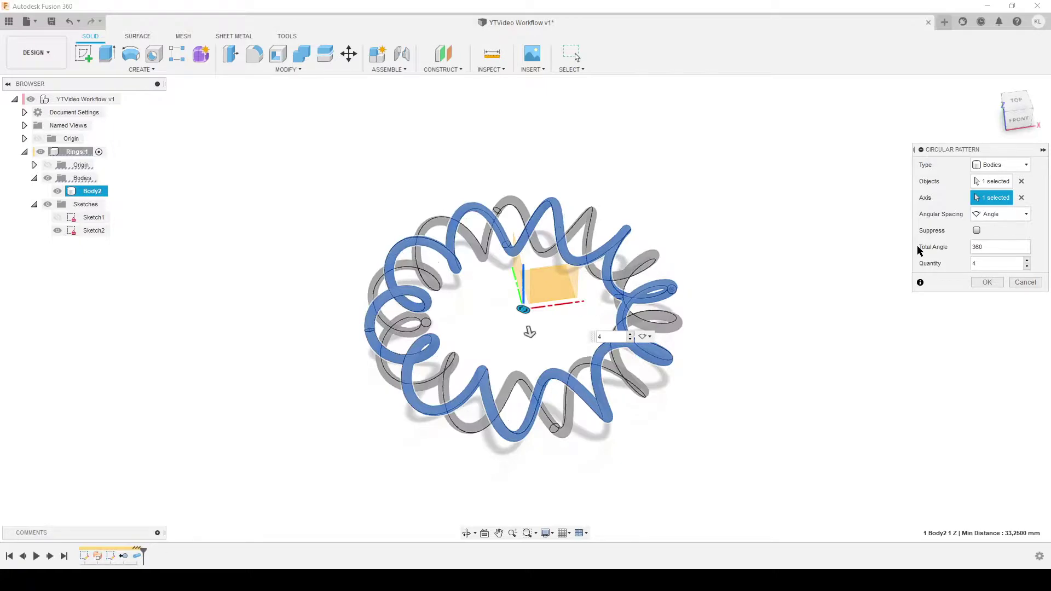
type("/4")
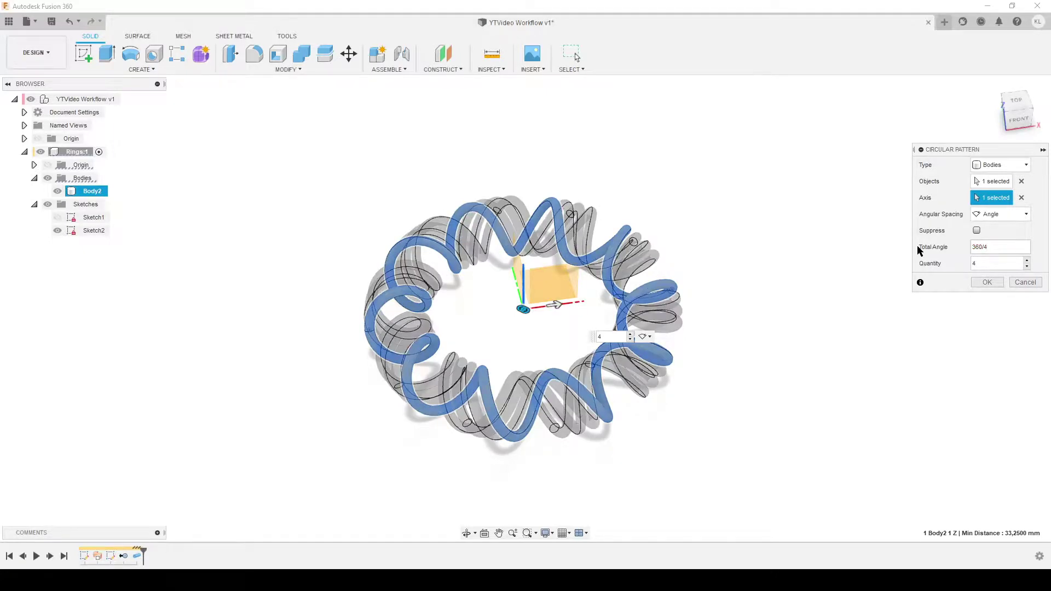
type("/10")
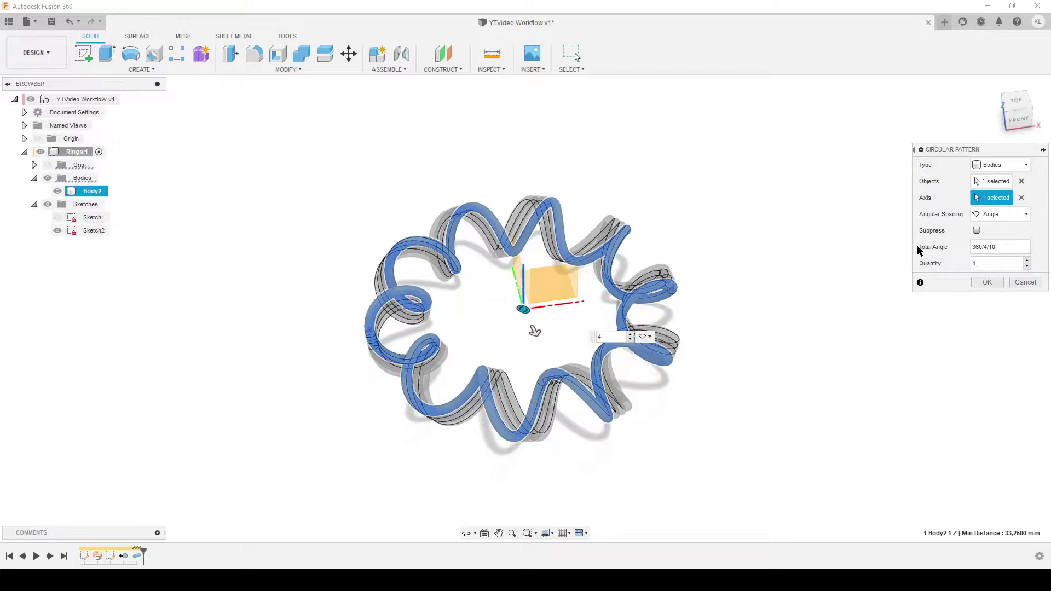
type("3")
key("Return")
left_click(988, 283)
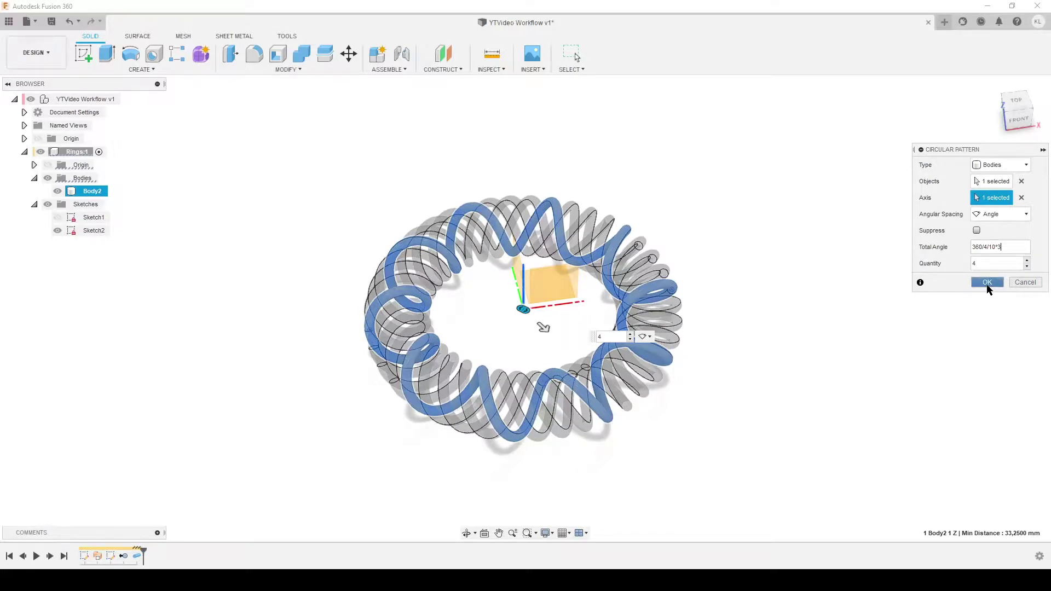